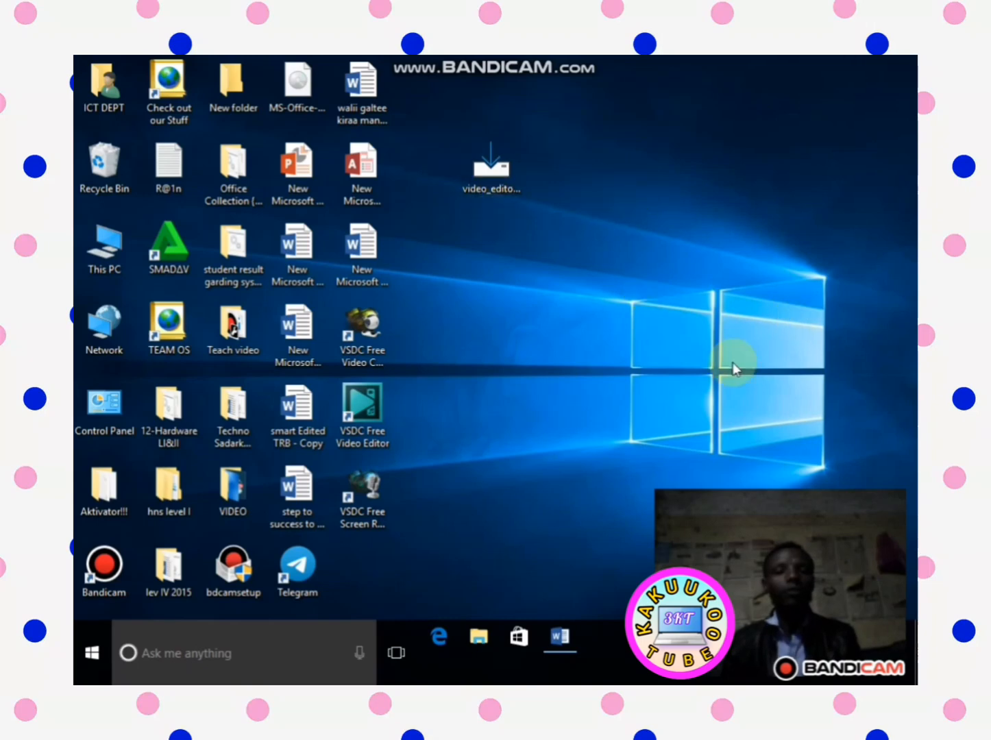
Switch to the open Word document and look through its text from start to end
{"action": "left_click", "coordinate": [561, 637]}
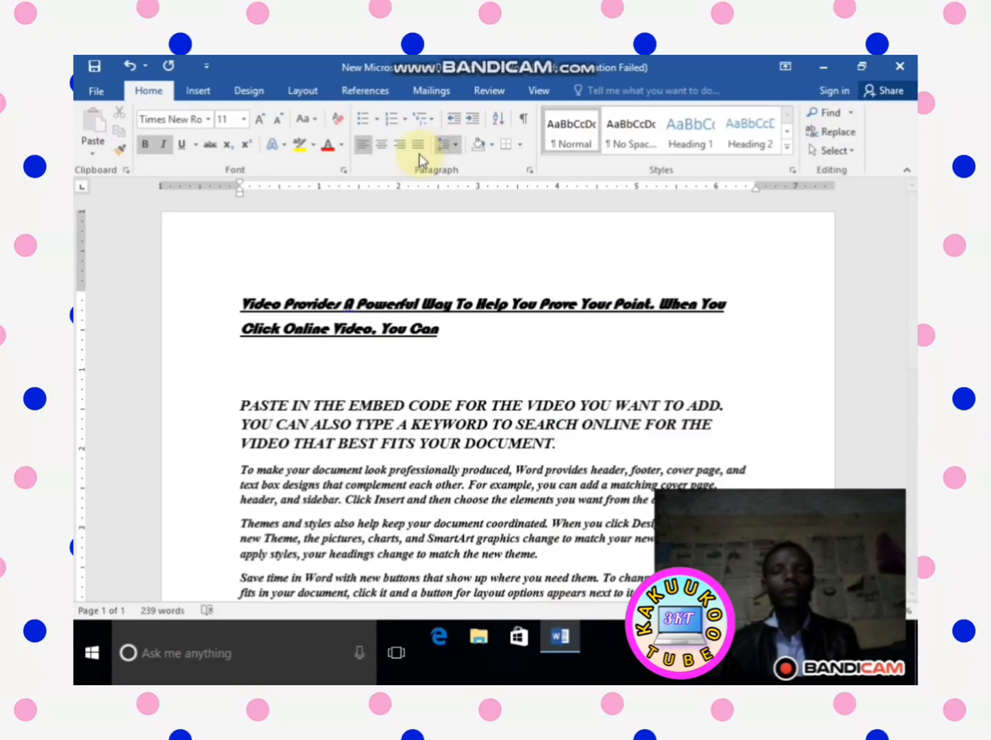
{"action": "left_click", "coordinate": [355, 346]}
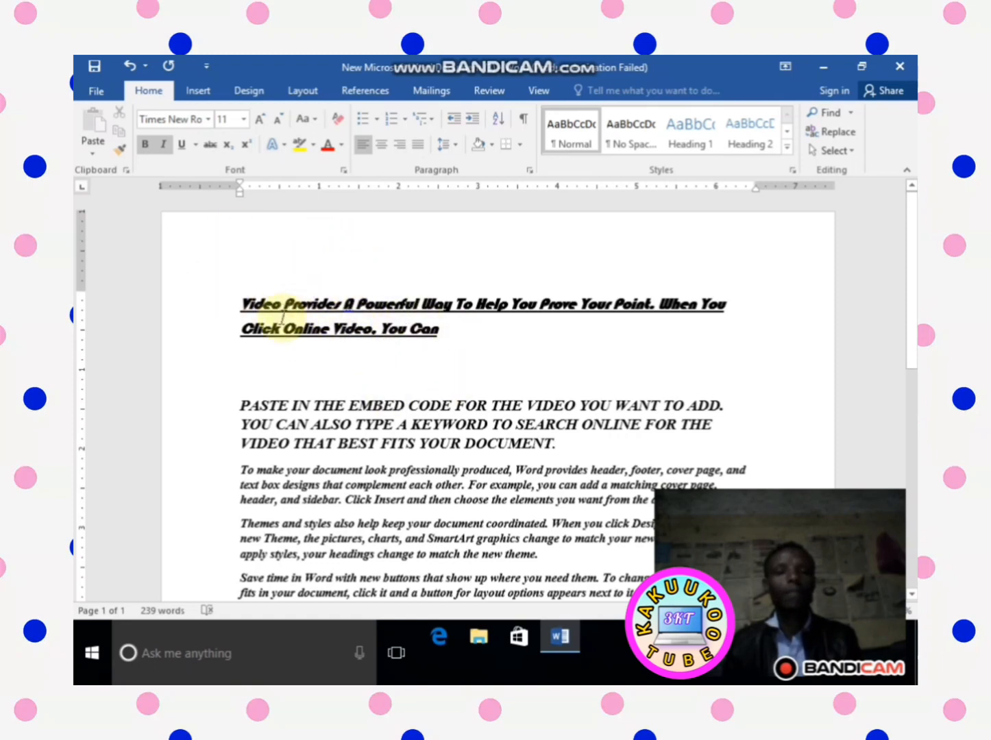
{"action": "scroll", "coordinate": [464, 397], "scroll_direction": "down", "scroll_amount": 3}
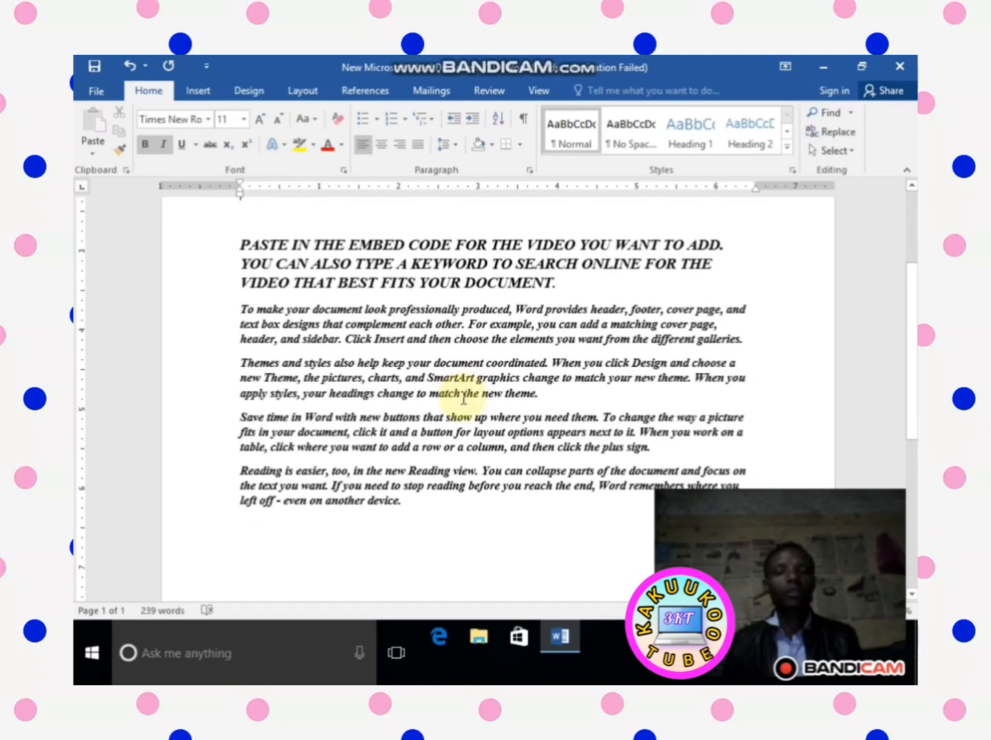
{"action": "scroll", "coordinate": [432, 384], "scroll_direction": "down", "scroll_amount": 3}
{"action": "scroll", "coordinate": [404, 372], "scroll_direction": "up", "scroll_amount": 1}
{"action": "scroll", "coordinate": [404, 370], "scroll_direction": "down", "scroll_amount": 2}
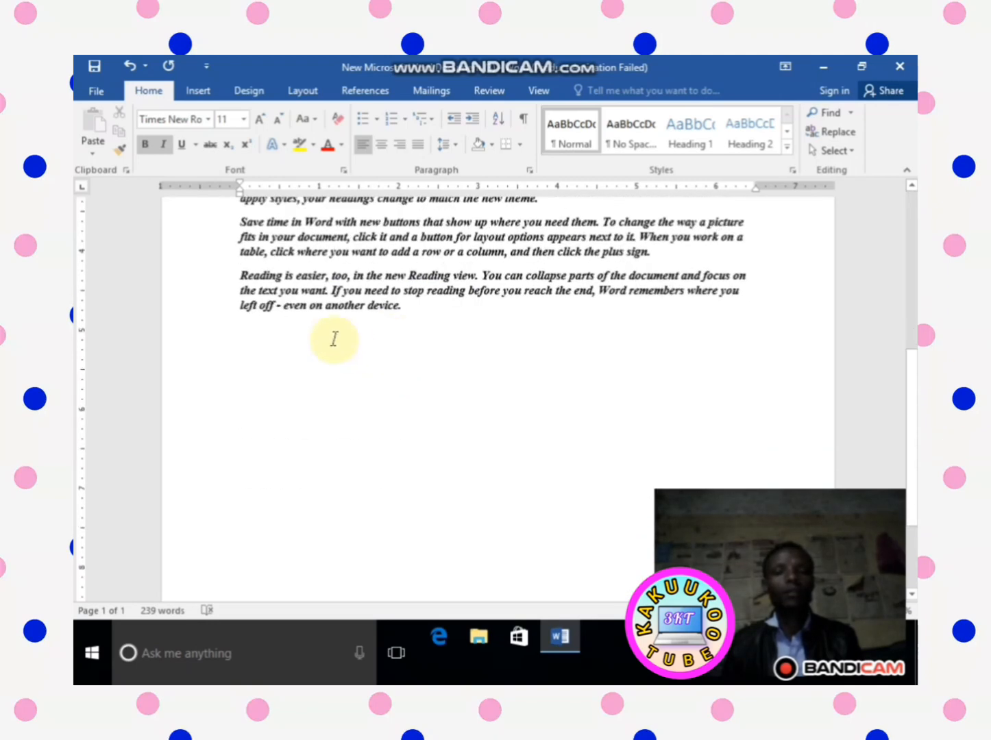
{"action": "scroll", "coordinate": [333, 339], "scroll_direction": "up", "scroll_amount": 2}
{"action": "scroll", "coordinate": [329, 340], "scroll_direction": "up", "scroll_amount": 1}
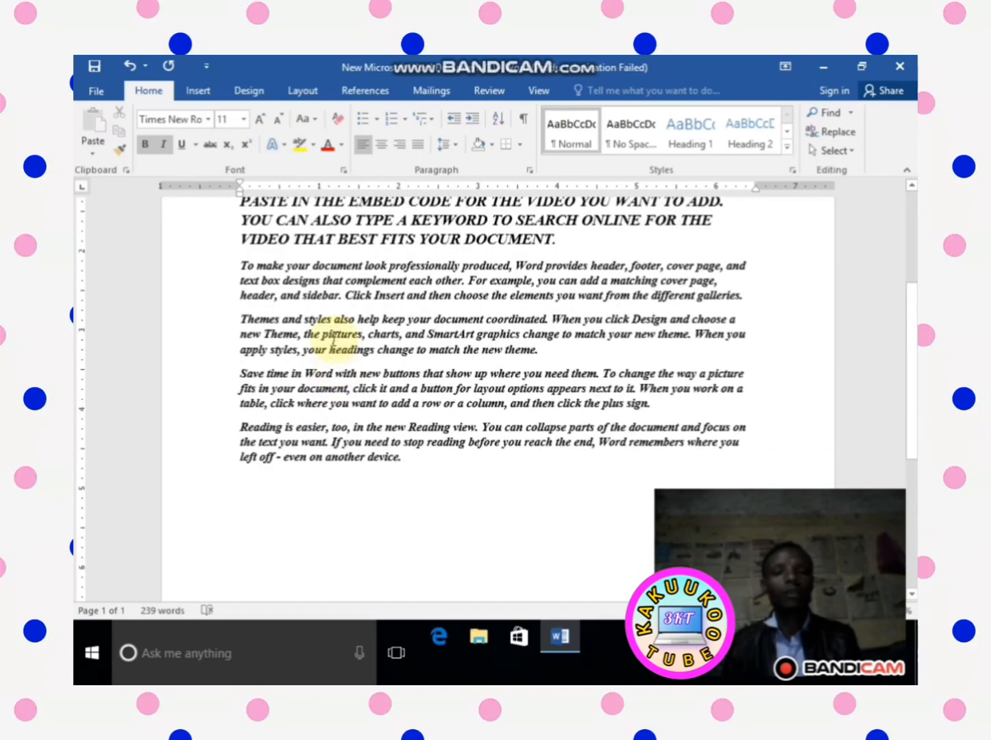
{"action": "scroll", "coordinate": [329, 343], "scroll_direction": "down", "scroll_amount": 2}
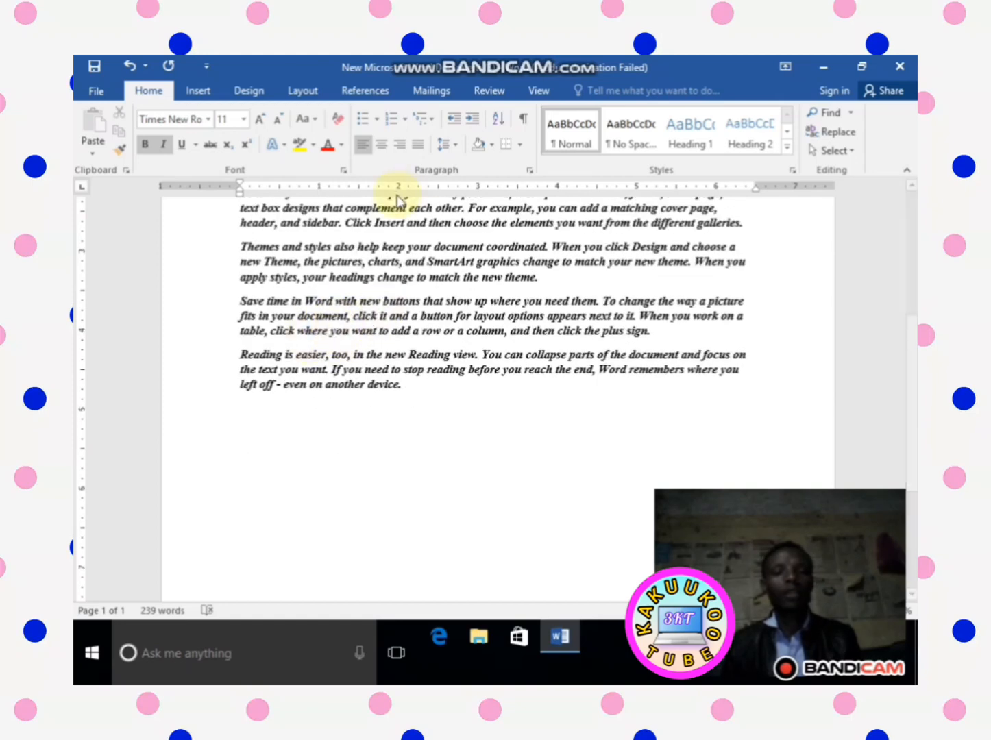
{"action": "scroll", "coordinate": [376, 249], "scroll_direction": "up", "scroll_amount": 3}
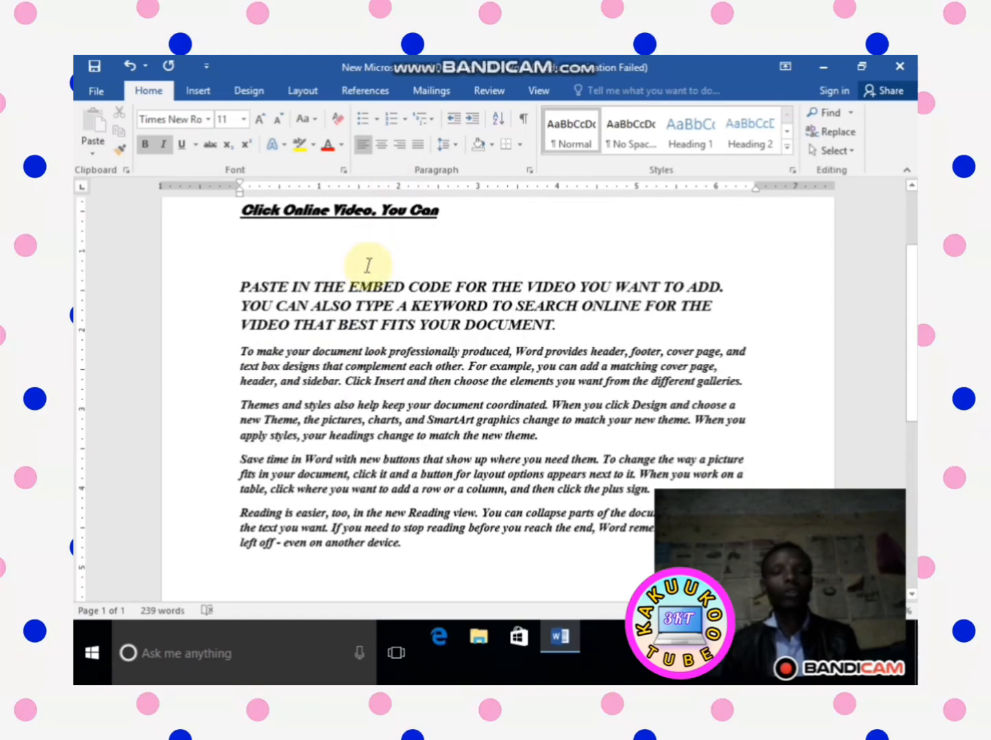
{"action": "scroll", "coordinate": [389, 248], "scroll_direction": "up", "scroll_amount": 2}
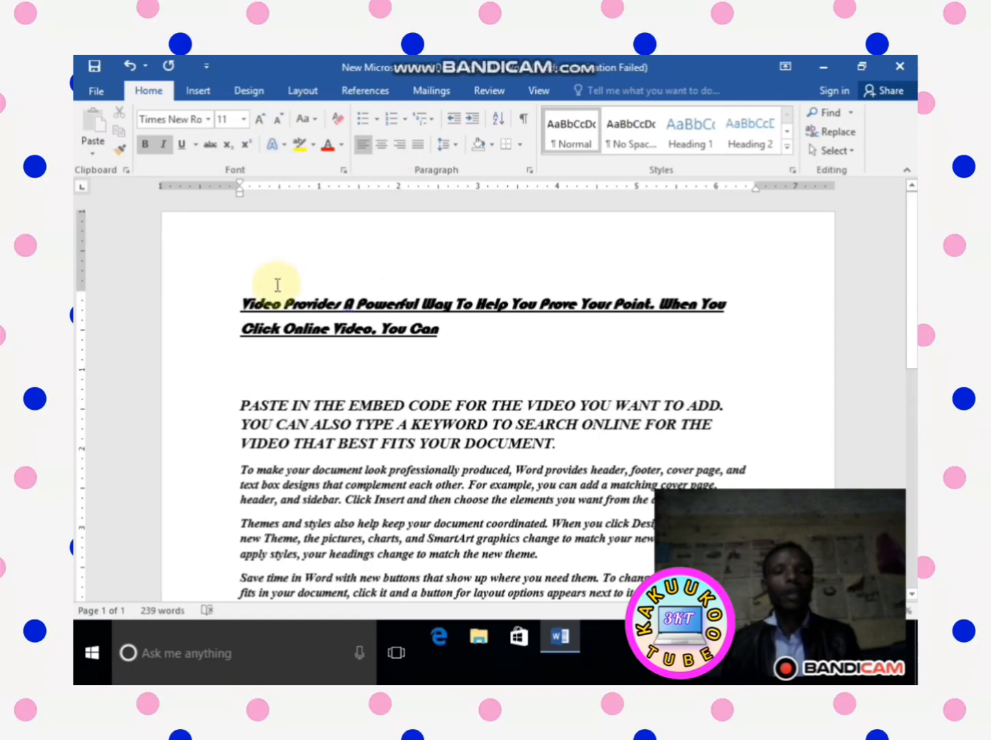
Delete the underlined Bauhaus 93 heading "Video Provides A Powerful Way…" together with the blank line below it
{"action": "left_click_drag", "start_coordinate": [240, 298], "coordinate": [532, 376]}
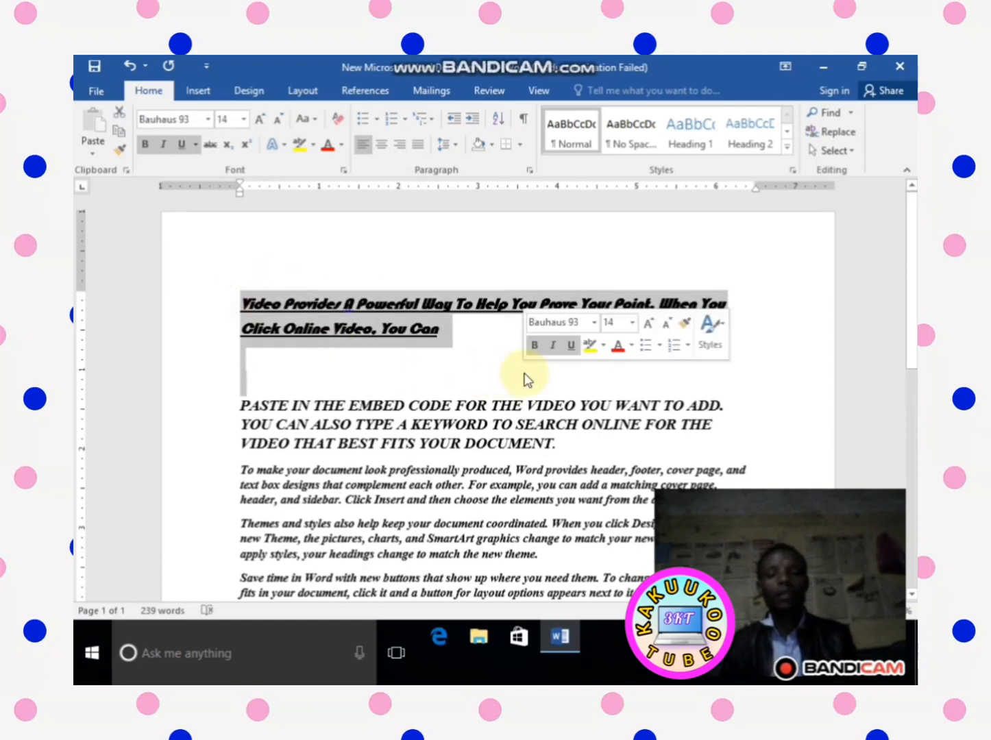
{"action": "key", "text": "Delete"}
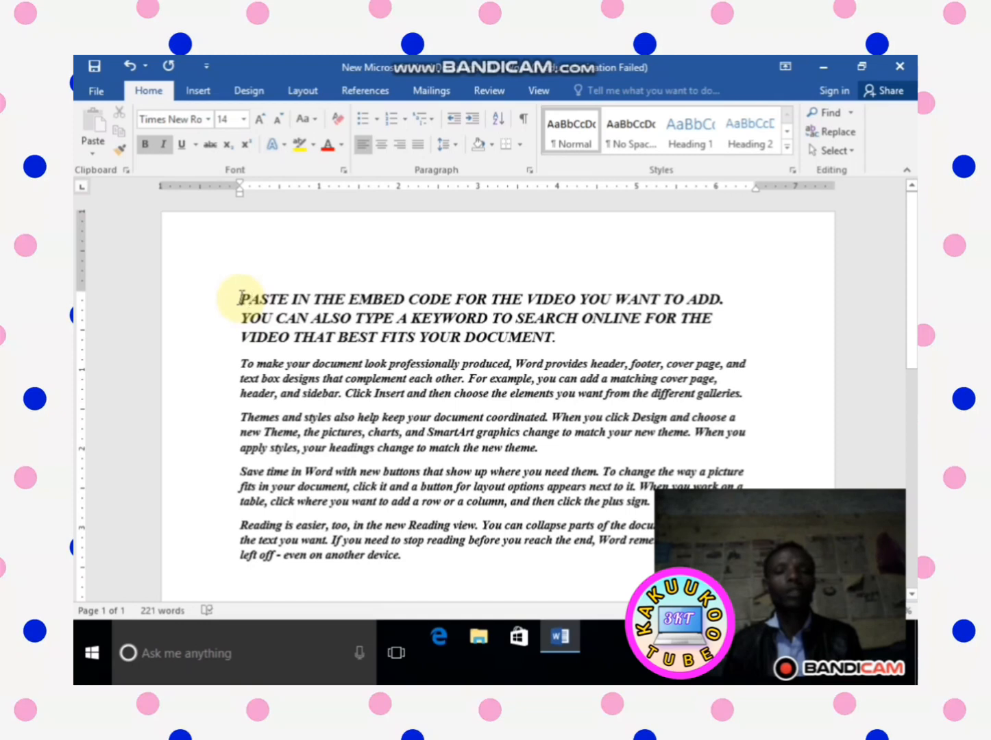
{"action": "left_click_drag", "start_coordinate": [259, 298], "coordinate": [564, 337]}
{"action": "left_click", "coordinate": [444, 361]}
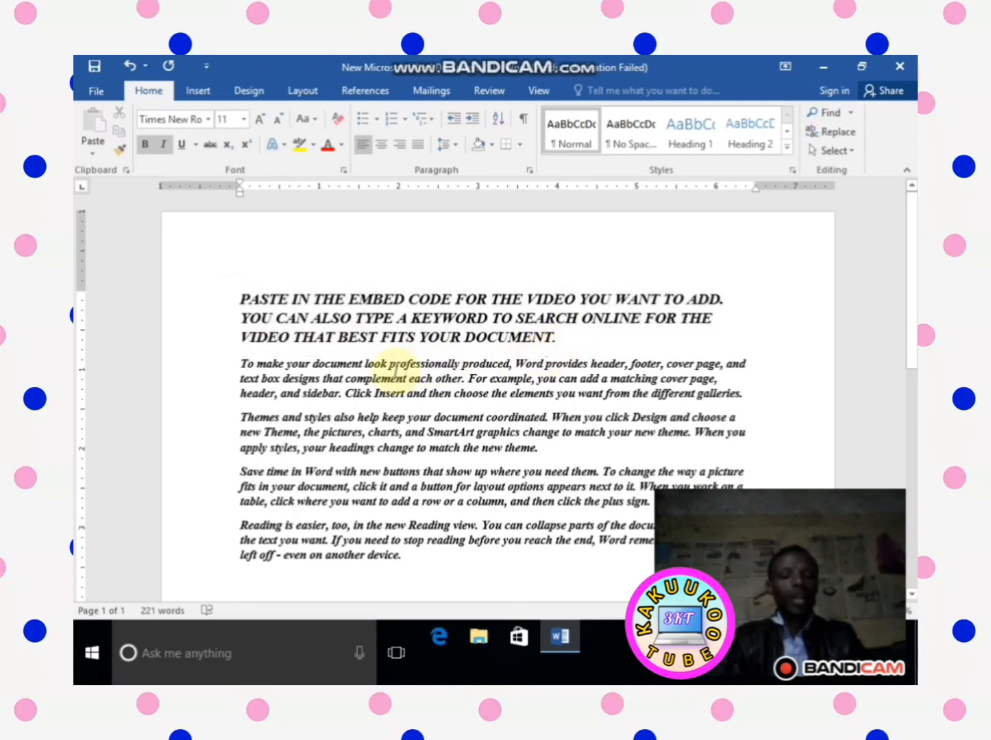
{"action": "key", "text": "ctrl+a"}
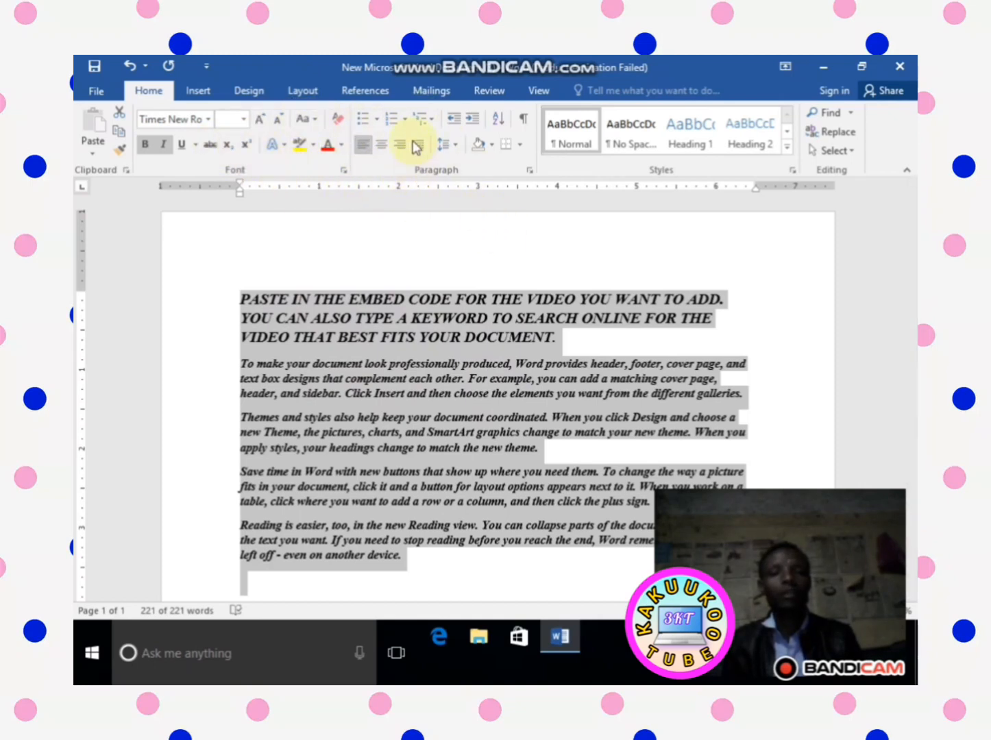
{"action": "left_click", "coordinate": [425, 370]}
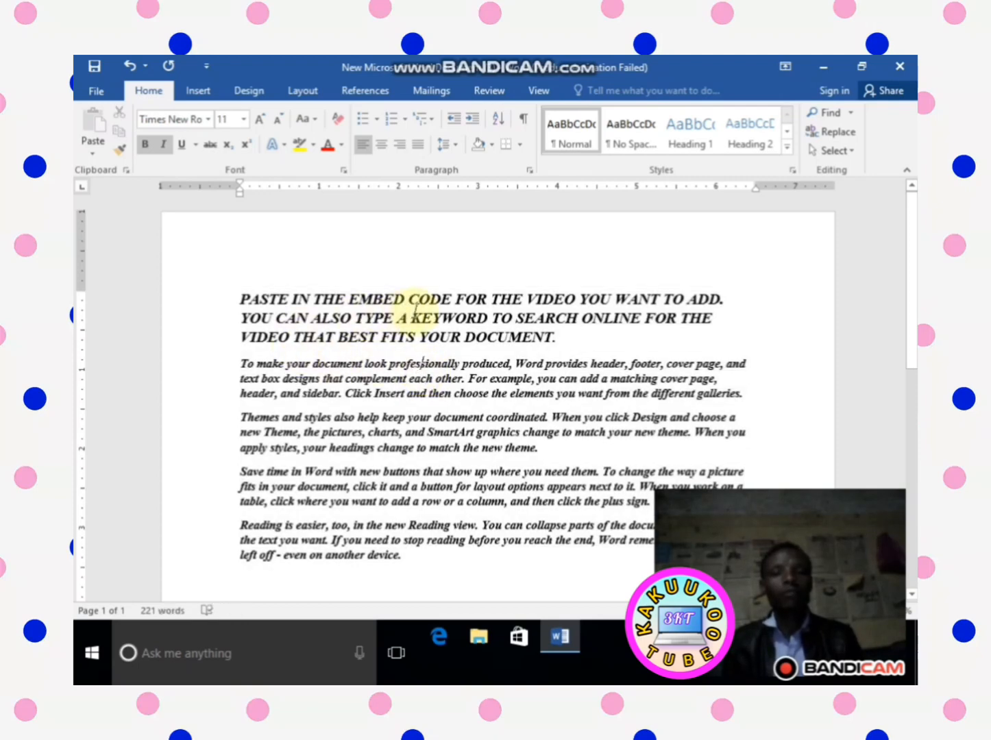
Split the uppercase opening paragraph before "CODE" so that "PASTE IN THE EMBED" is a separate line
{"action": "left_click", "coordinate": [410, 300]}
{"action": "key", "text": "Return"}
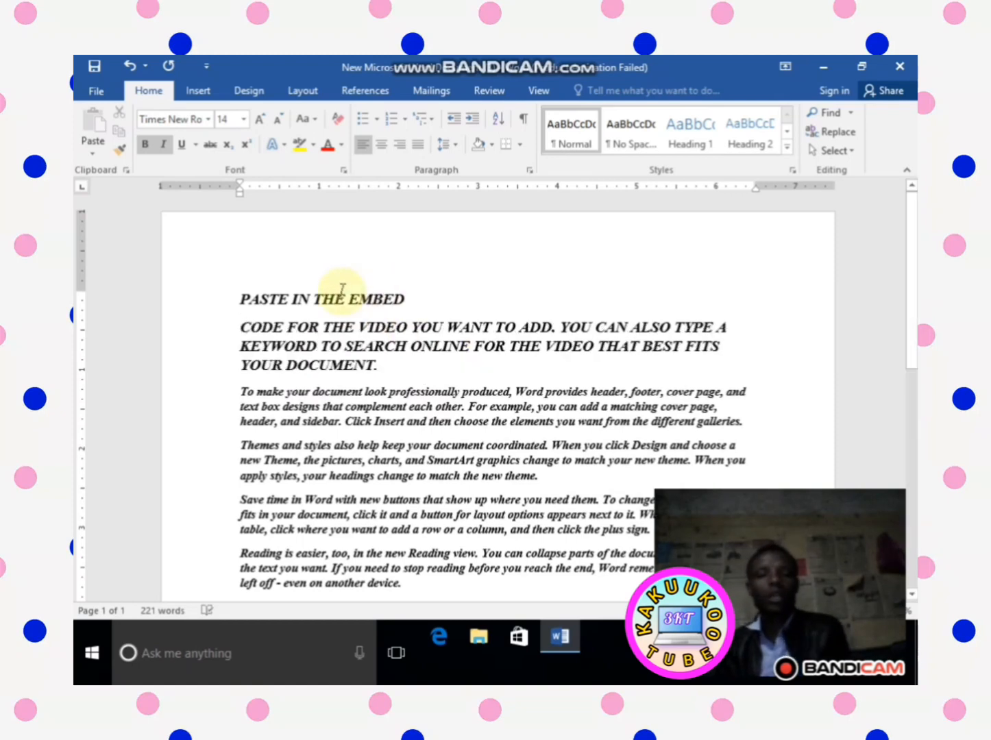
Try centre and right alignment on the line "PASTE IN THE EMBED", and set it back to left alignment
{"action": "left_click", "coordinate": [237, 296]}
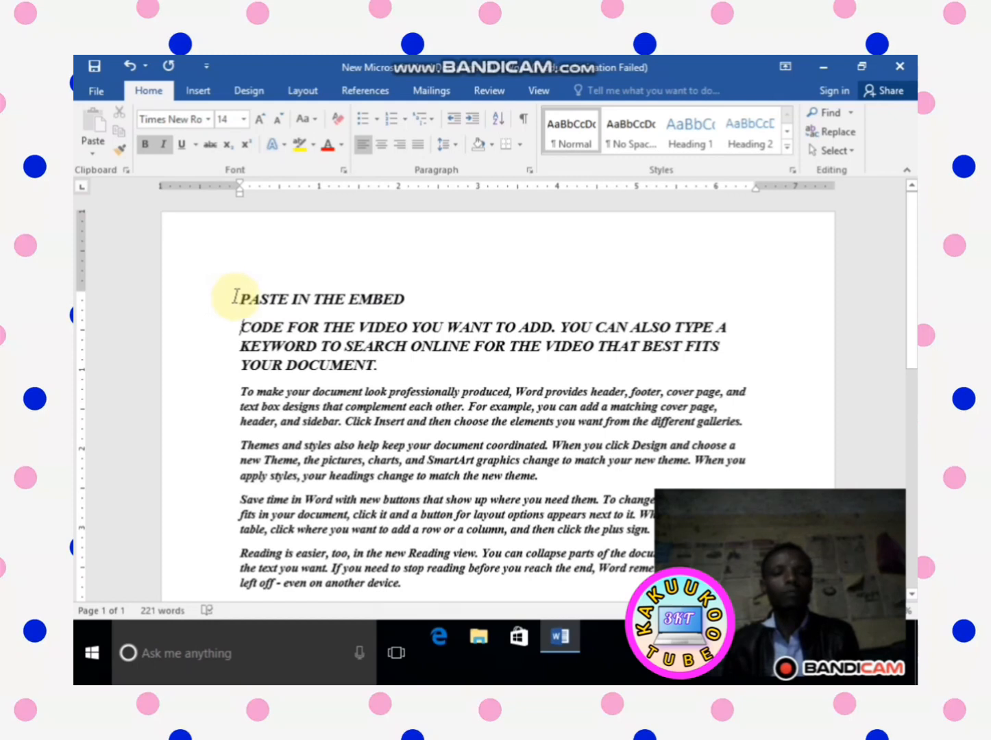
{"action": "left_click_drag", "start_coordinate": [240, 296], "coordinate": [404, 299]}
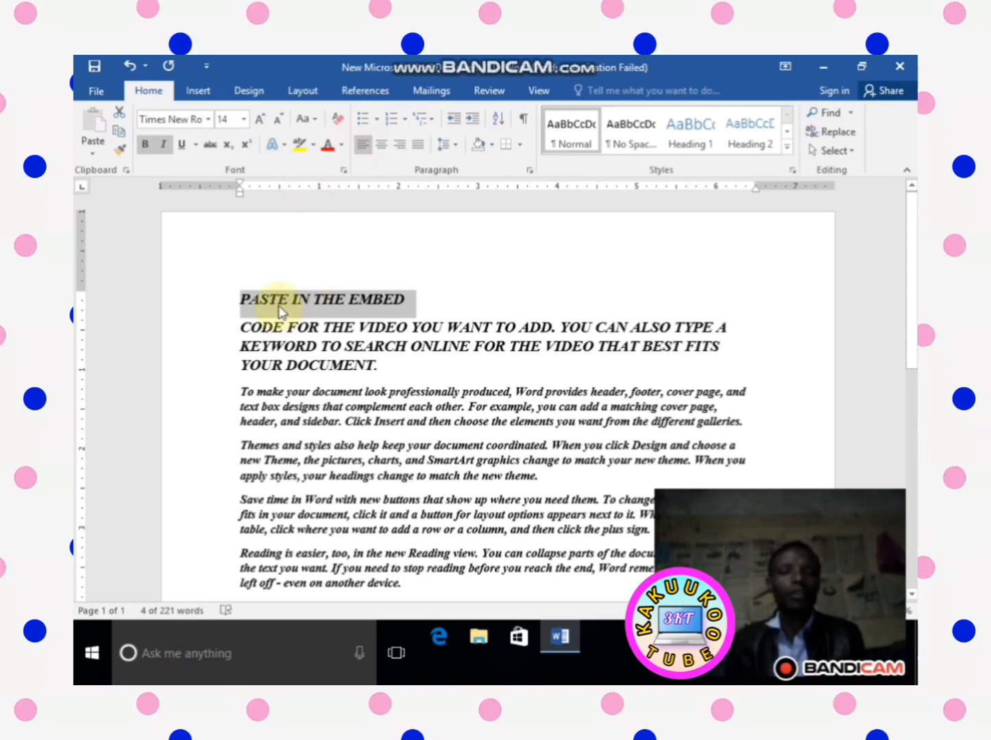
{"action": "left_click", "coordinate": [381, 147]}
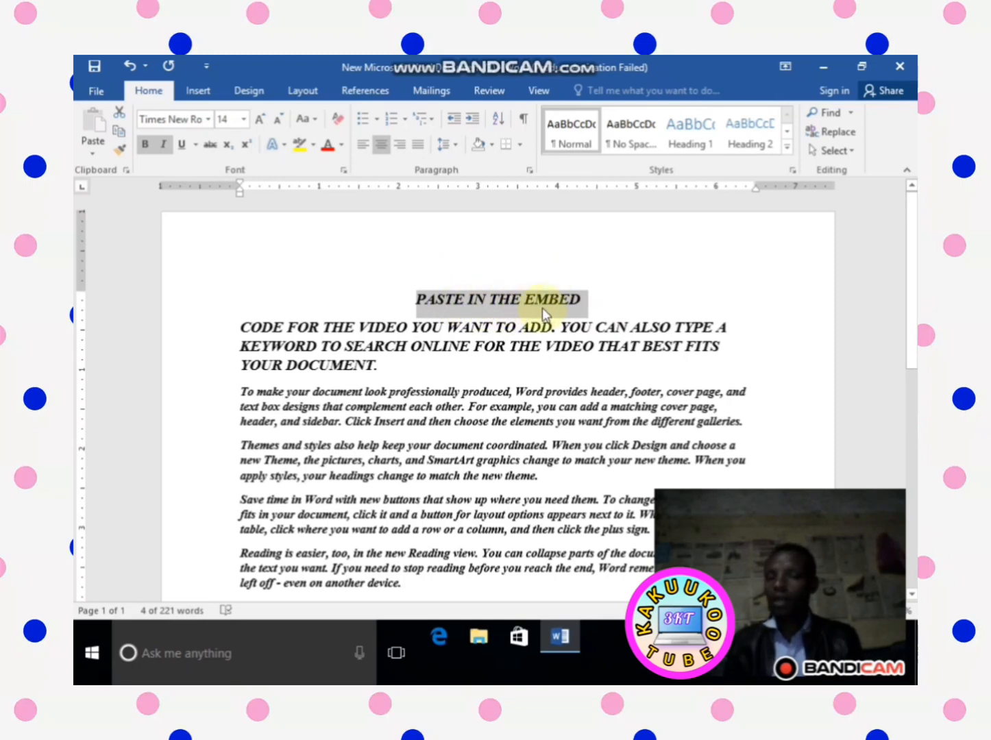
{"action": "left_click", "coordinate": [402, 151]}
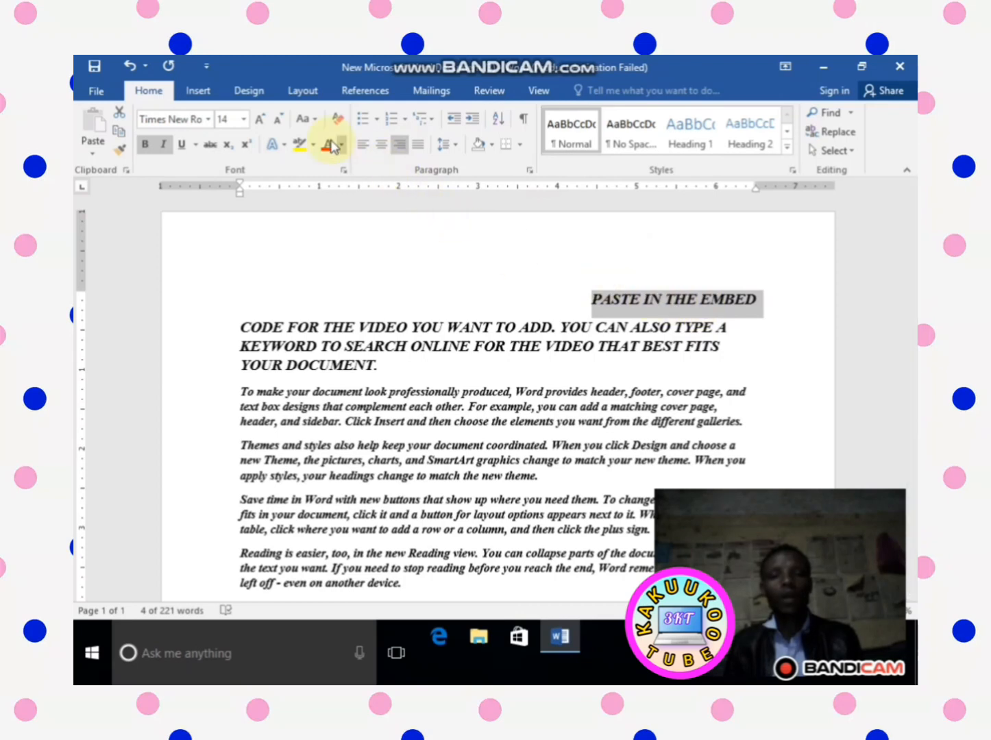
{"action": "left_click", "coordinate": [364, 144]}
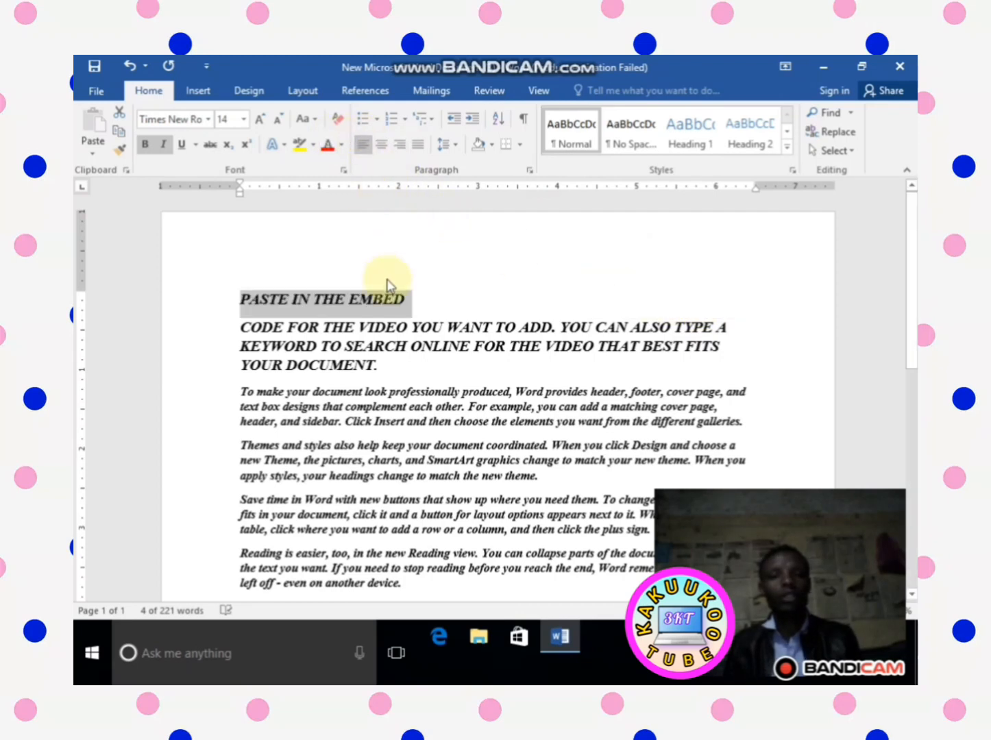
Replace the text of the first line with "Date" followed by a long underscore blank
{"action": "left_click", "coordinate": [408, 301]}
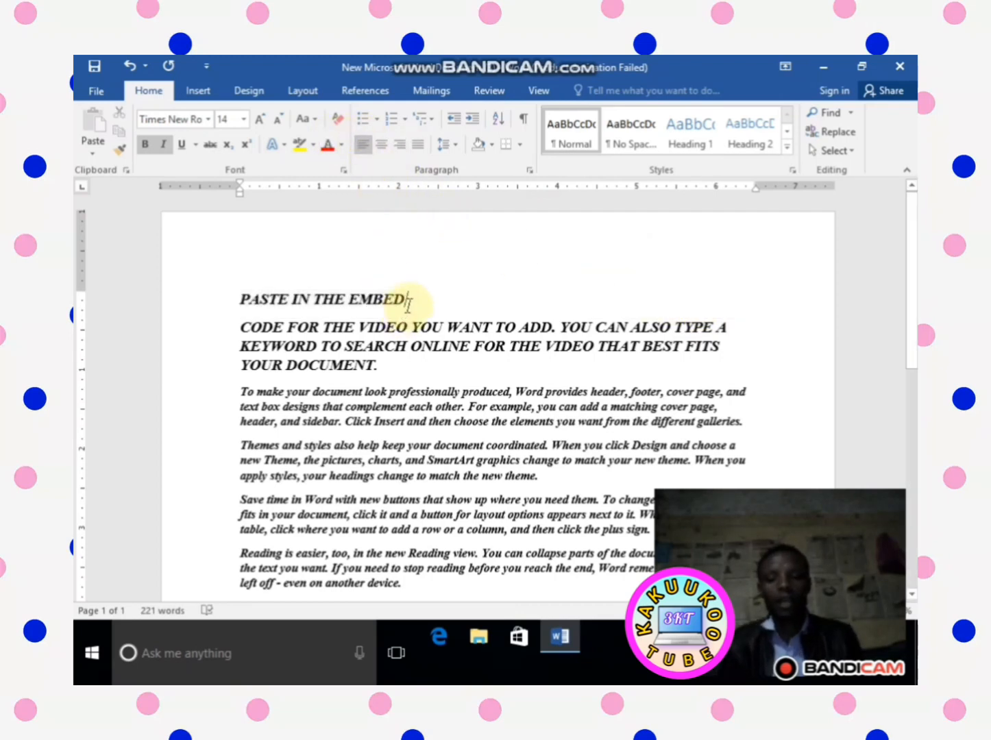
{"action": "key", "text": "BackSpace"}
{"action": "key", "text": "BackSpace"}
{"action": "key", "text": "BackSpace"}
{"action": "key", "text": "BackSpace"}
{"action": "key", "text": "BackSpace"}
{"action": "key", "text": "BackSpace"}
{"action": "key", "text": "BackSpace"}
{"action": "key", "text": "BackSpace"}
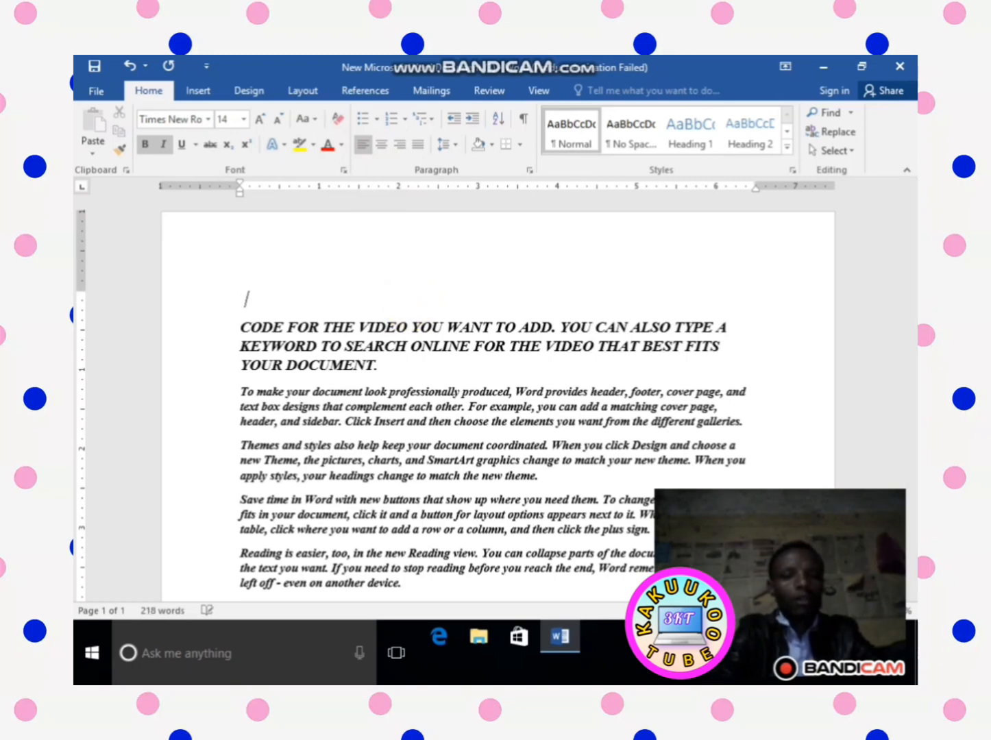
{"action": "type", "text": "d"}
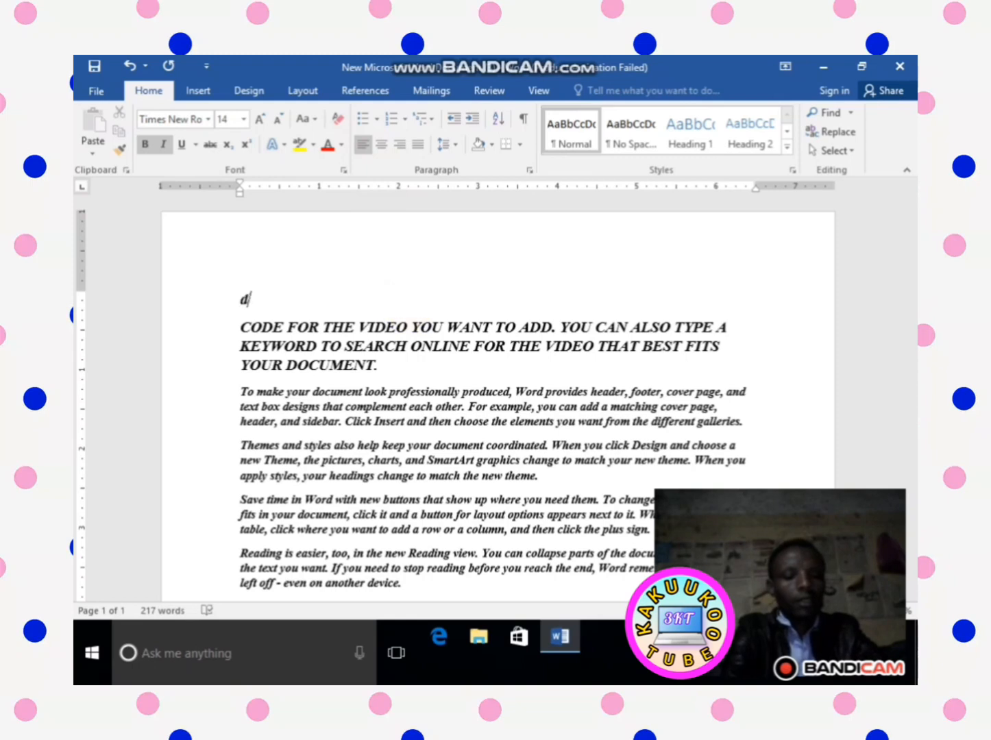
{"action": "type", "text": "ate"}
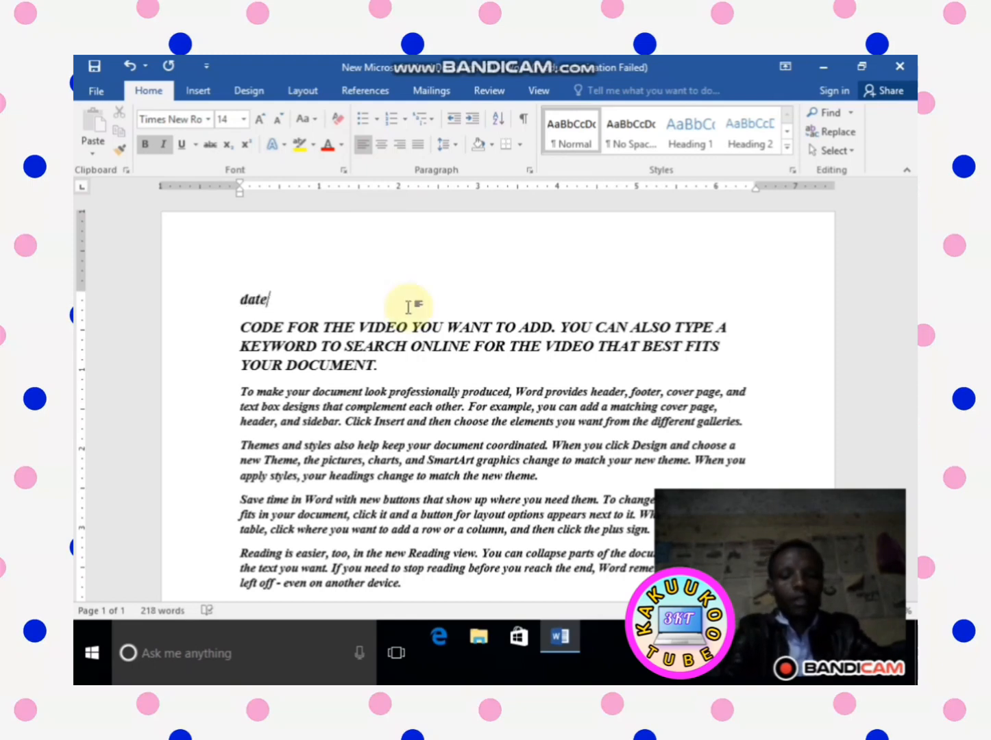
{"action": "type", "text": " ______________________"}
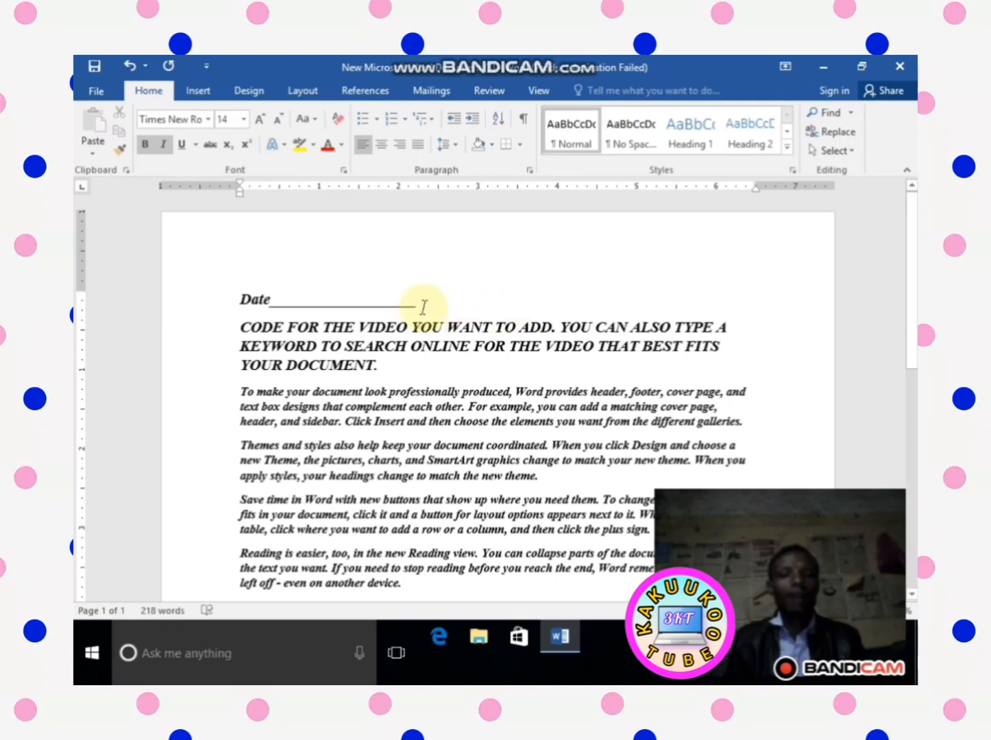
Right-align the "Date" line at the head of the document
{"action": "left_click_drag", "start_coordinate": [424, 307], "coordinate": [241, 305]}
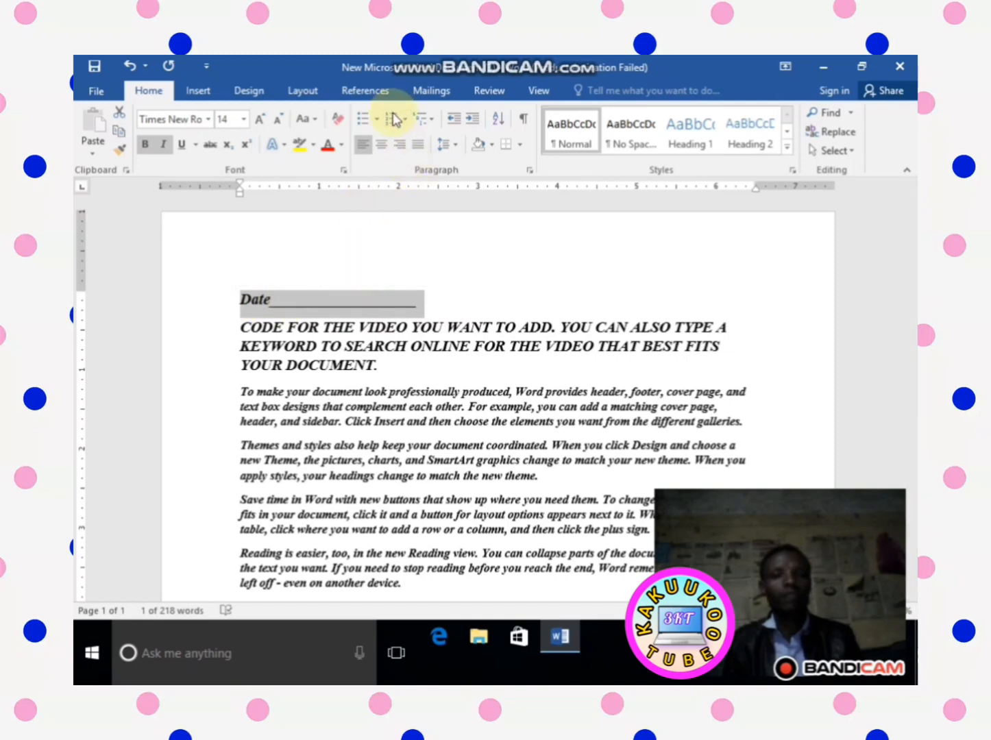
{"action": "left_click", "coordinate": [397, 145]}
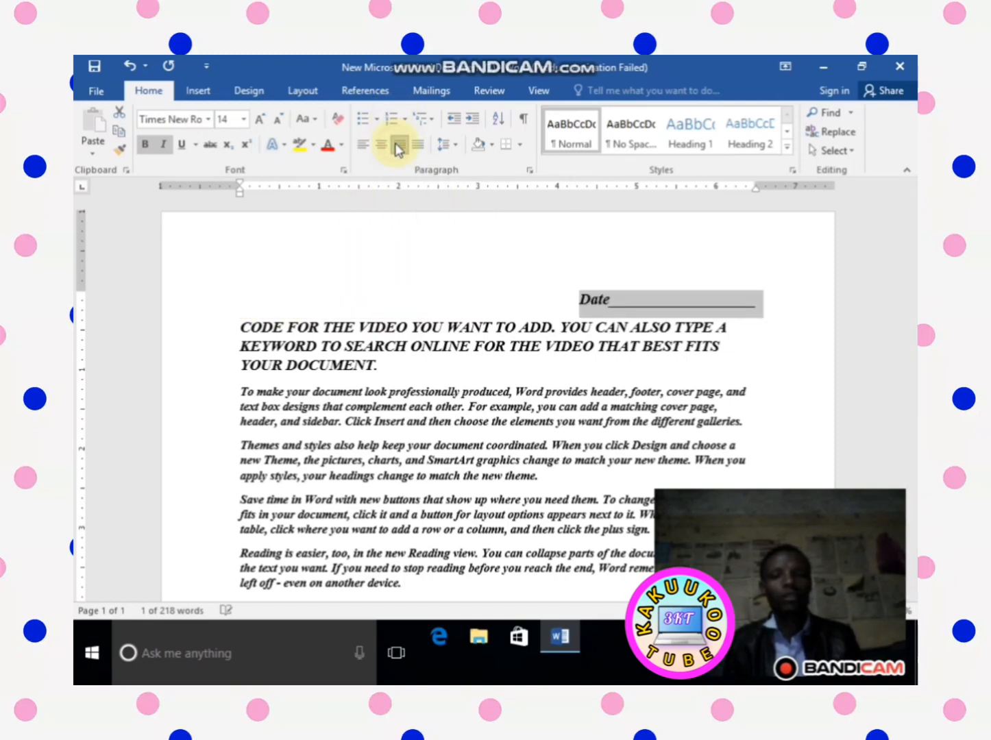
{"action": "left_click", "coordinate": [658, 308]}
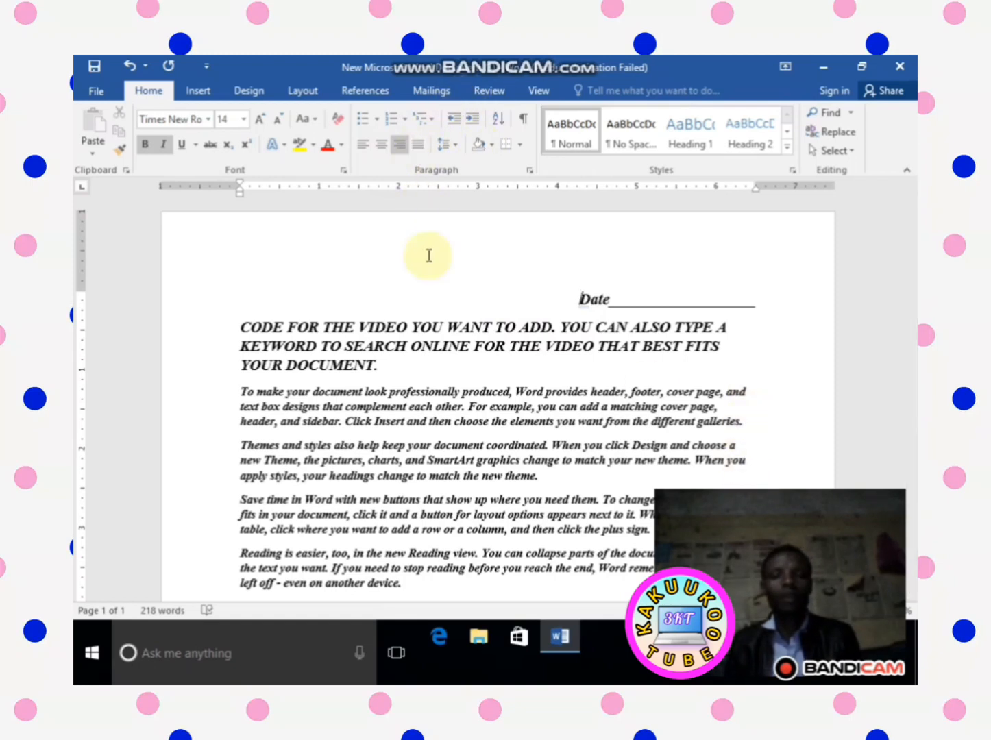
{"action": "left_click", "coordinate": [483, 391]}
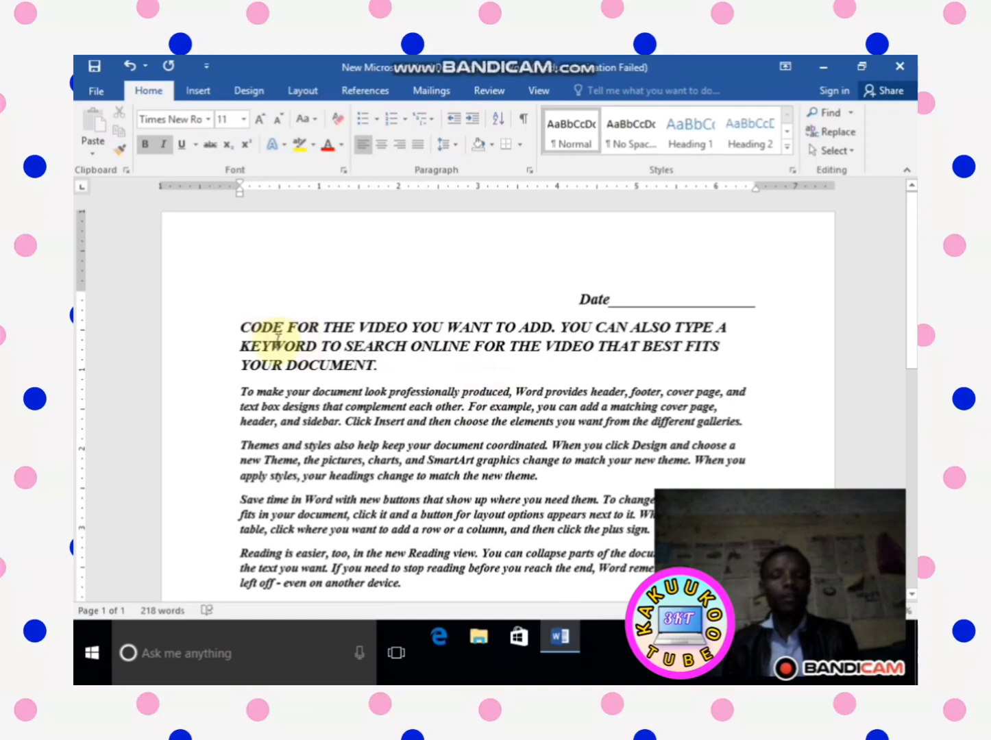
Justify all the paragraphs below the date line
{"action": "left_click_drag", "start_coordinate": [242, 319], "coordinate": [520, 525]}
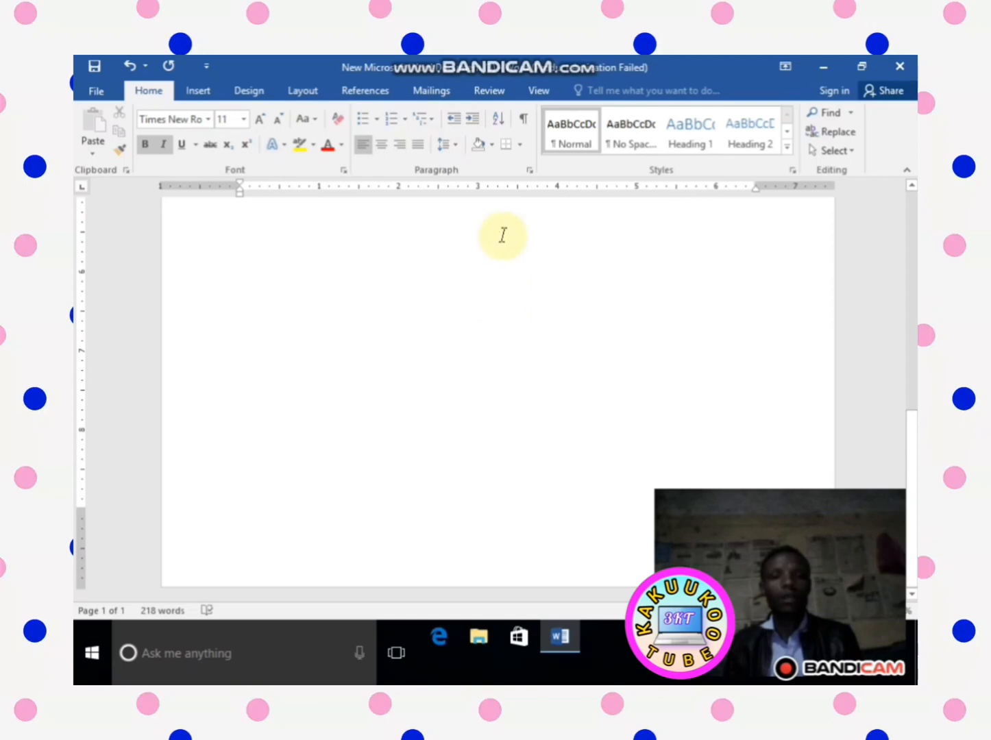
{"action": "scroll", "coordinate": [505, 173], "scroll_direction": "up", "scroll_amount": 10}
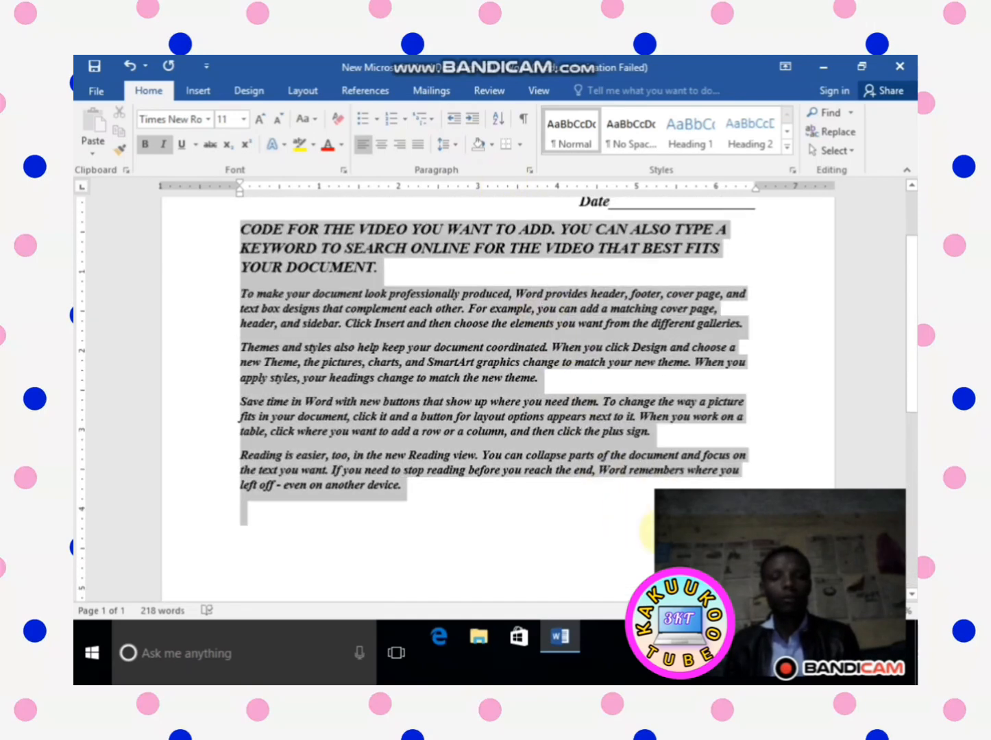
{"action": "left_click", "coordinate": [420, 147]}
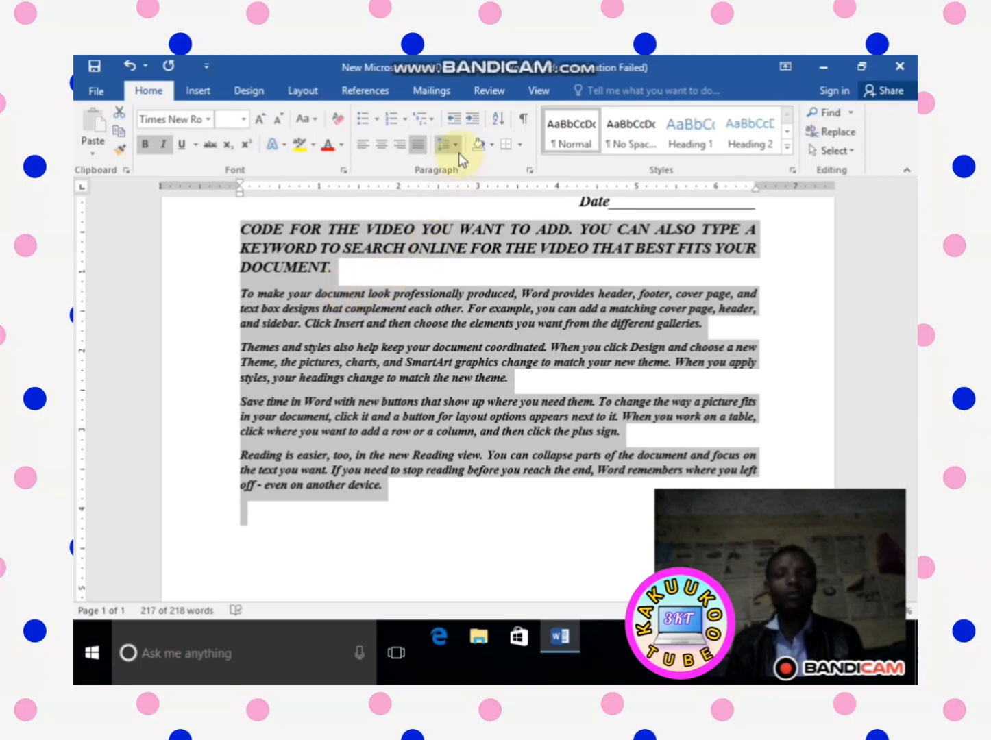
Set the line spacing of the selected body paragraphs to 1.5 and look over the resulting text
{"action": "left_click", "coordinate": [457, 150]}
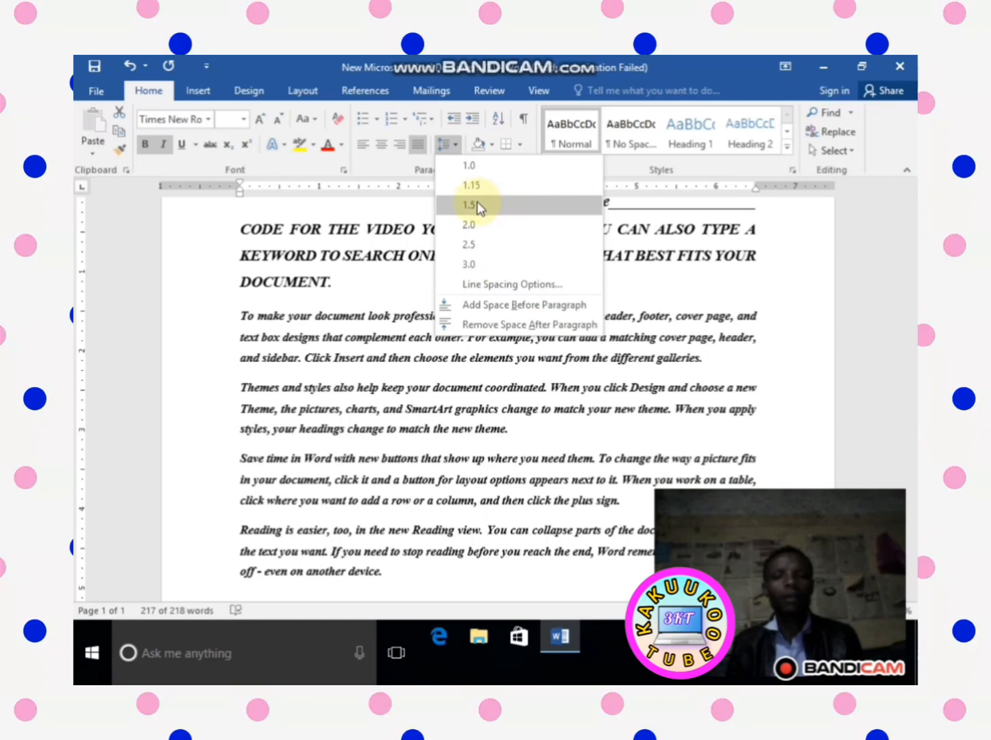
{"action": "left_click", "coordinate": [477, 203]}
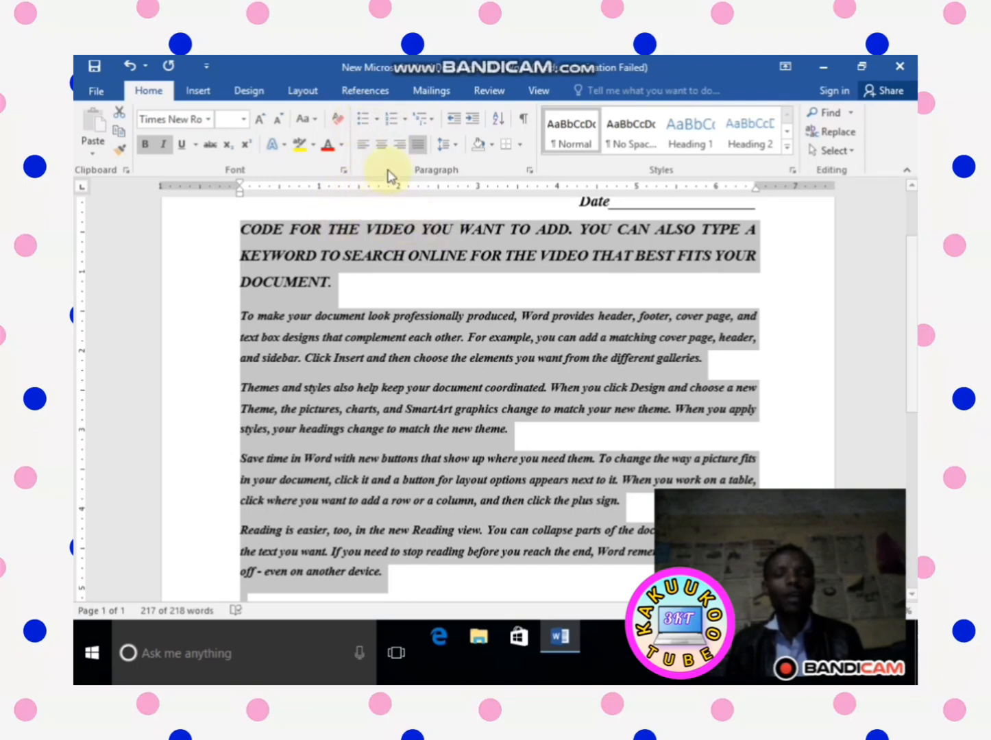
{"action": "left_click", "coordinate": [470, 281]}
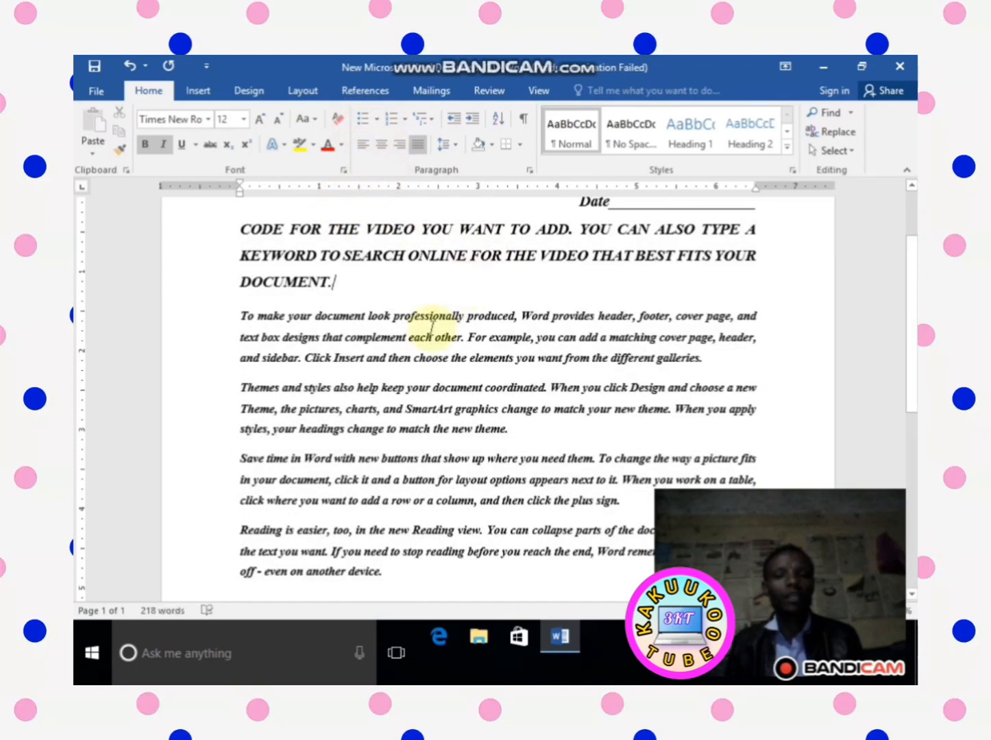
{"action": "scroll", "coordinate": [427, 353], "scroll_direction": "down", "scroll_amount": 4}
{"action": "scroll", "coordinate": [254, 313], "scroll_direction": "up", "scroll_amount": 4}
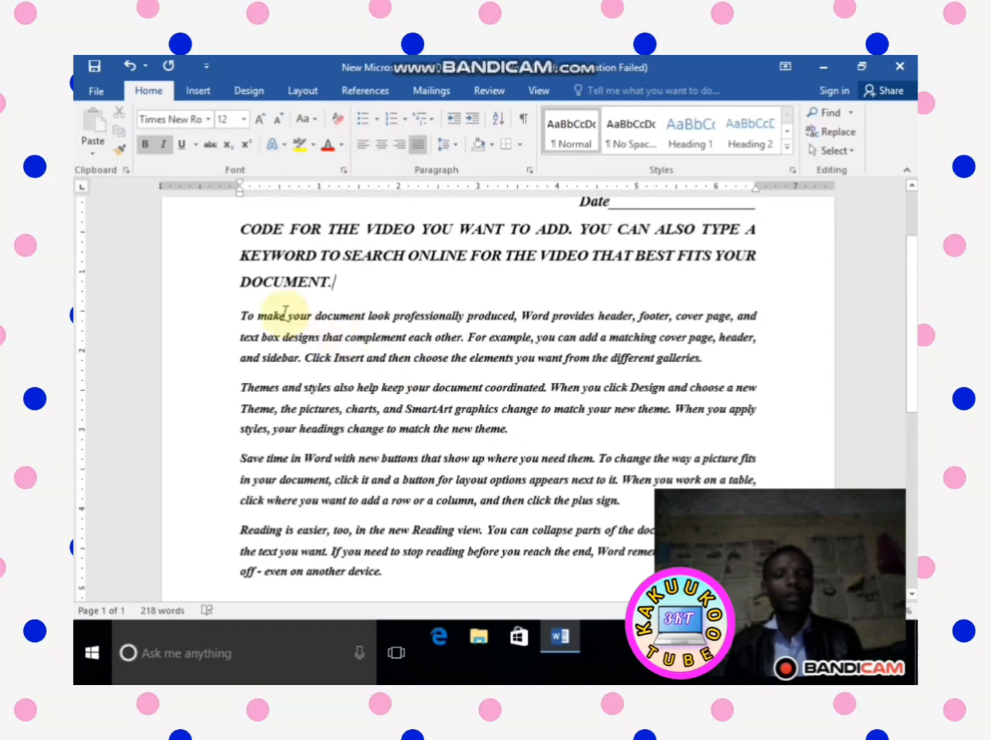
Apply the arrowhead bullet to the paragraph beginning "To make your document look professionally produced"
{"action": "left_click", "coordinate": [248, 313]}
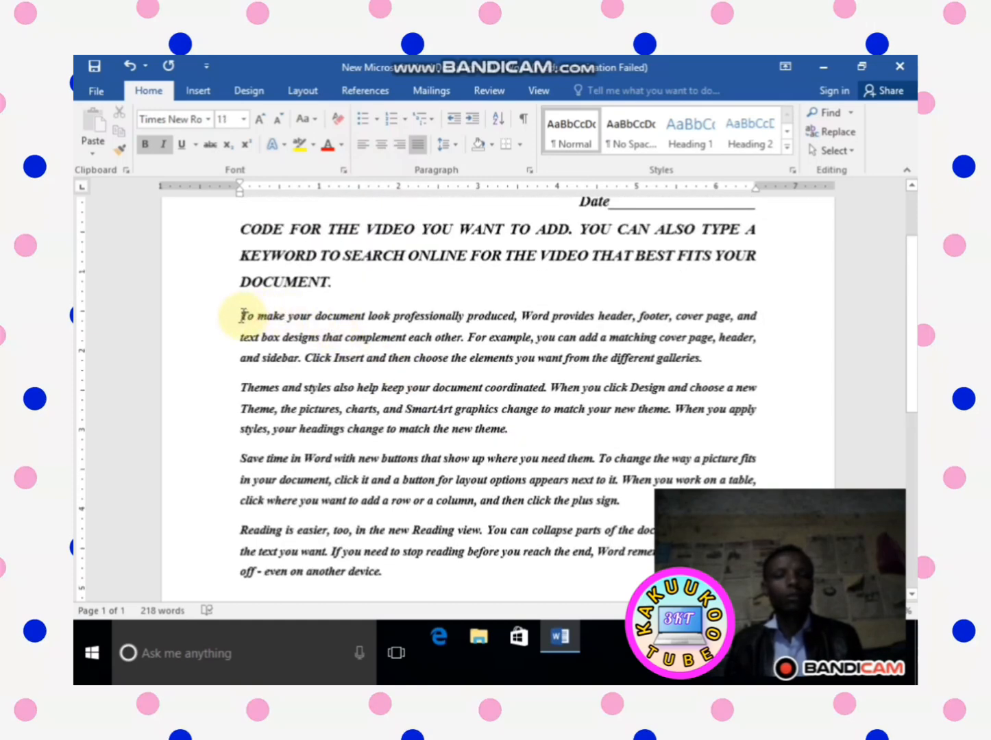
{"action": "left_click", "coordinate": [374, 122]}
{"action": "left_click", "coordinate": [373, 121]}
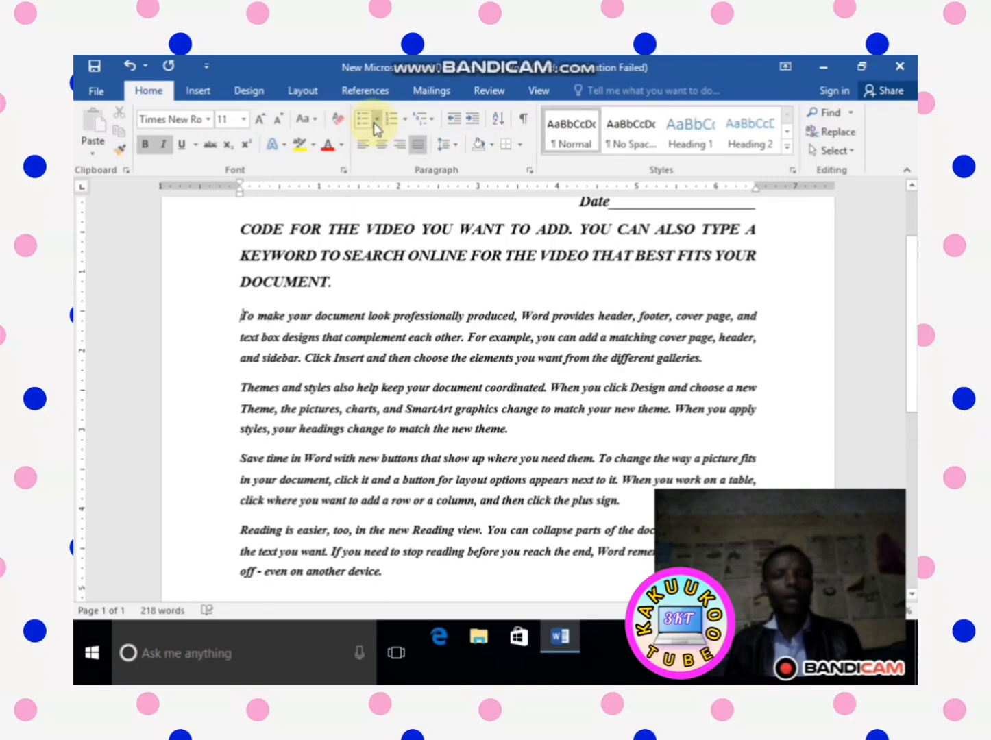
{"action": "left_click", "coordinate": [375, 123]}
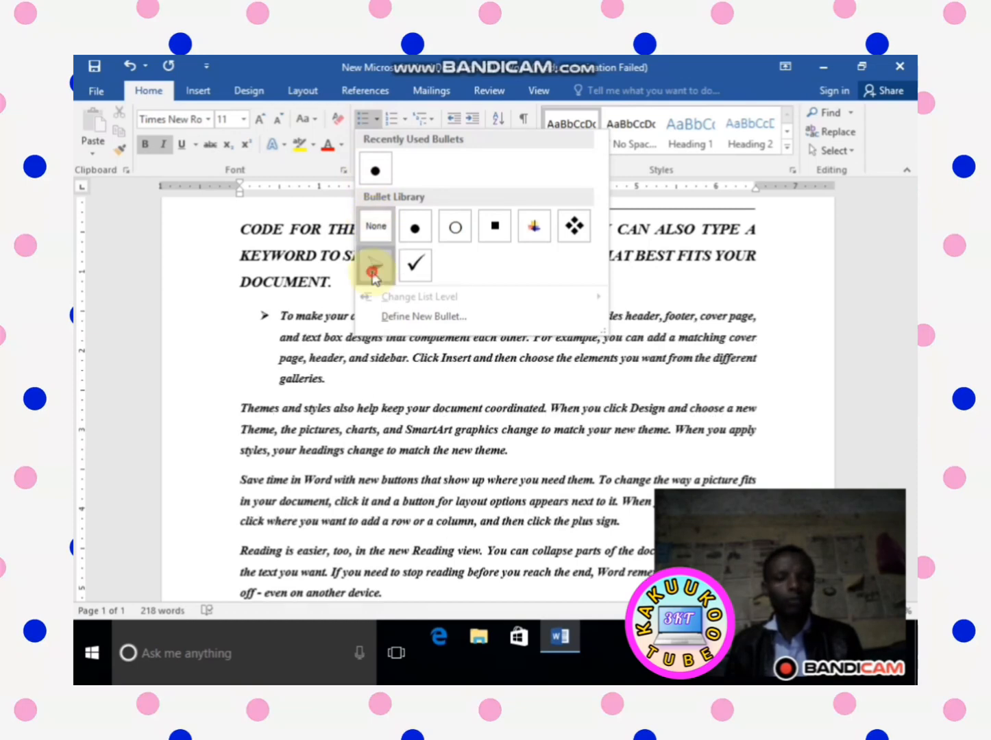
{"action": "left_click", "coordinate": [376, 267]}
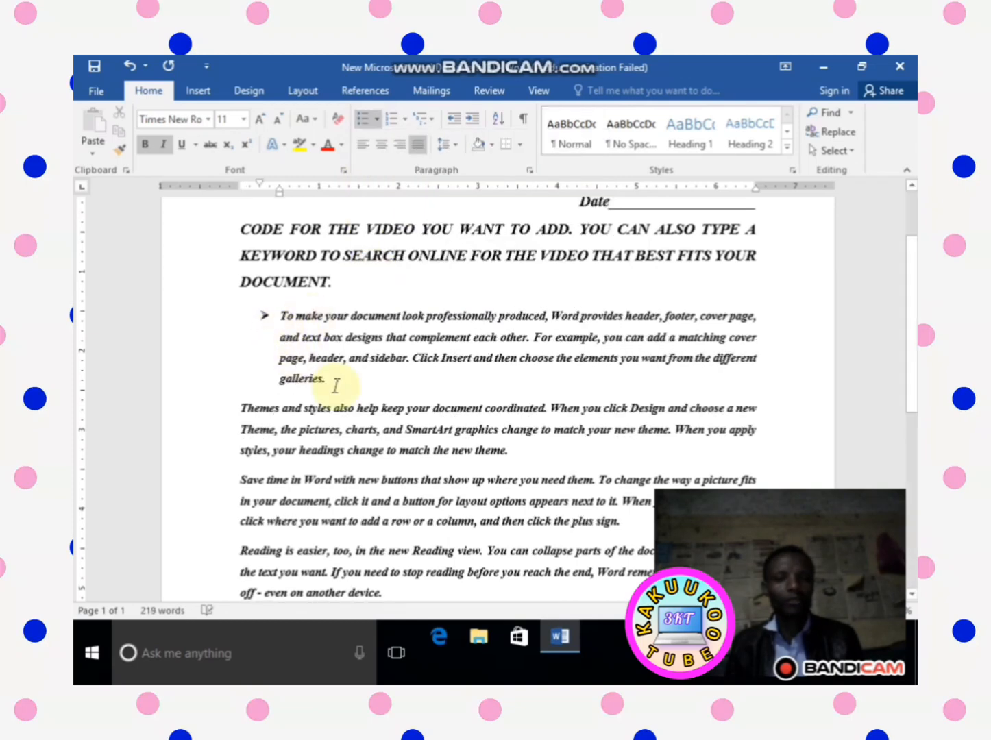
Extend the arrowhead bullets to the paragraphs beginning "Themes and styles" and "Save time in Word"
{"action": "left_click", "coordinate": [243, 410]}
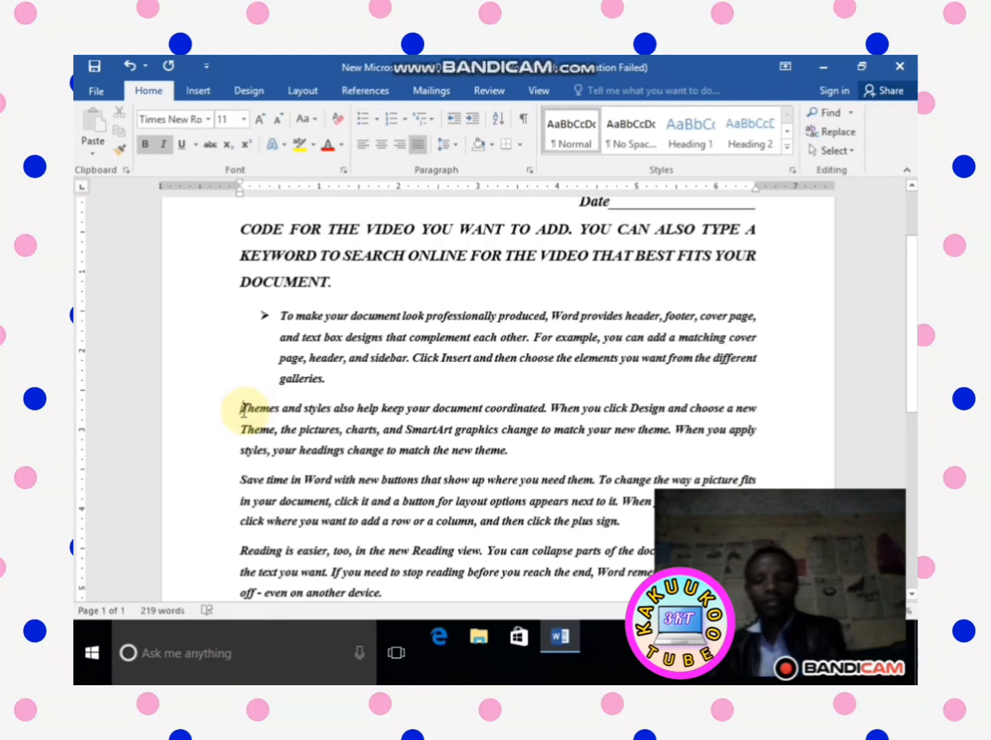
{"action": "key", "text": "BackSpace"}
{"action": "key", "text": "Return"}
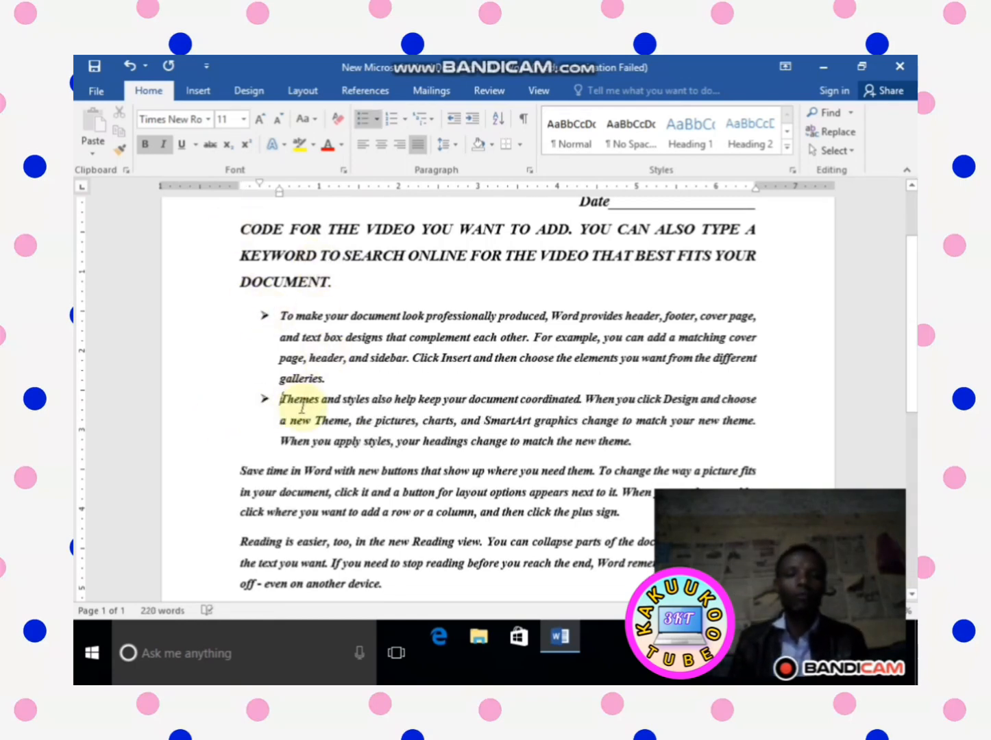
{"action": "left_click", "coordinate": [241, 474]}
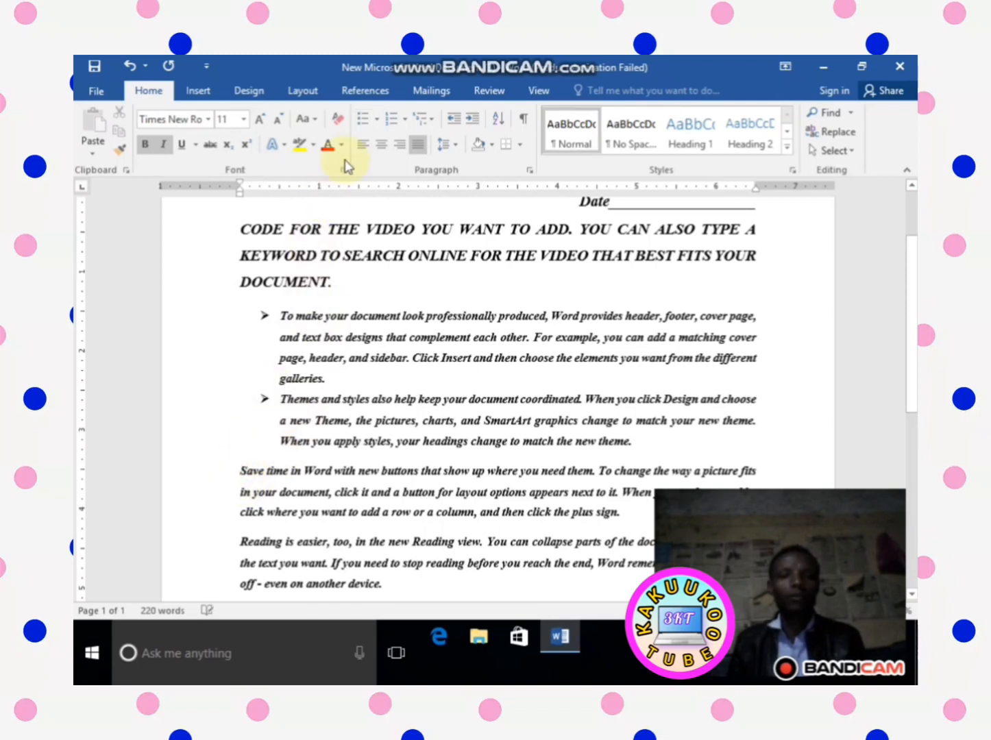
{"action": "left_click", "coordinate": [362, 122]}
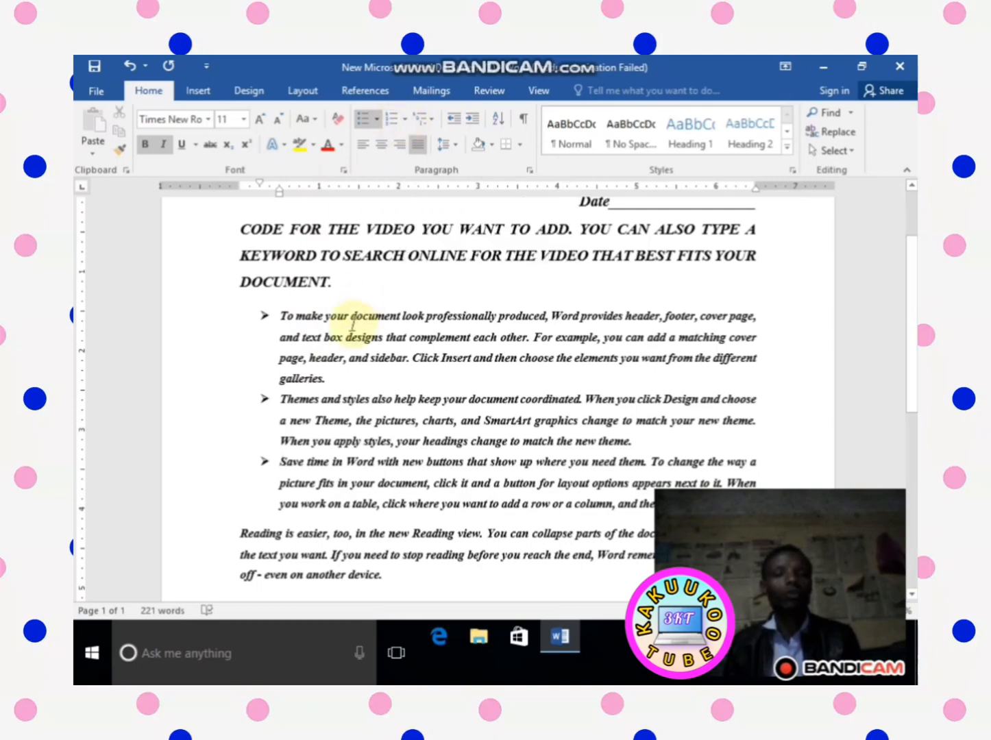
Start a numbered list under the last paragraph with "ghsjhghjsdgjkwhjks" as item 1, and begin a second item
{"action": "scroll", "coordinate": [356, 329], "scroll_direction": "down", "scroll_amount": 3}
{"action": "left_click", "coordinate": [395, 430]}
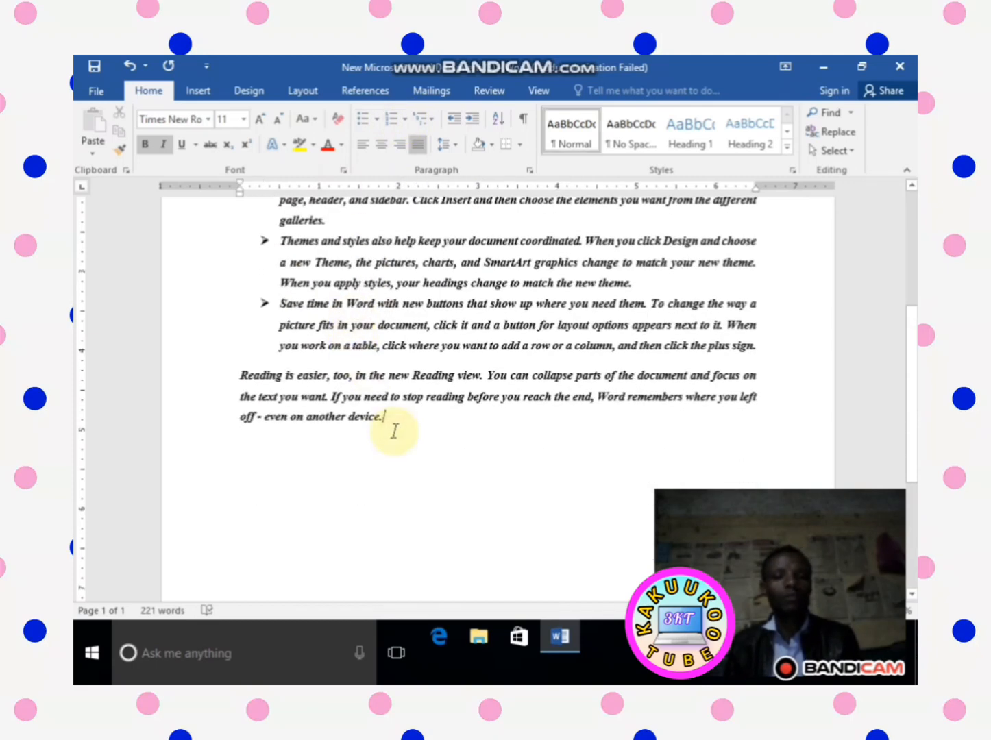
{"action": "key", "text": "Return"}
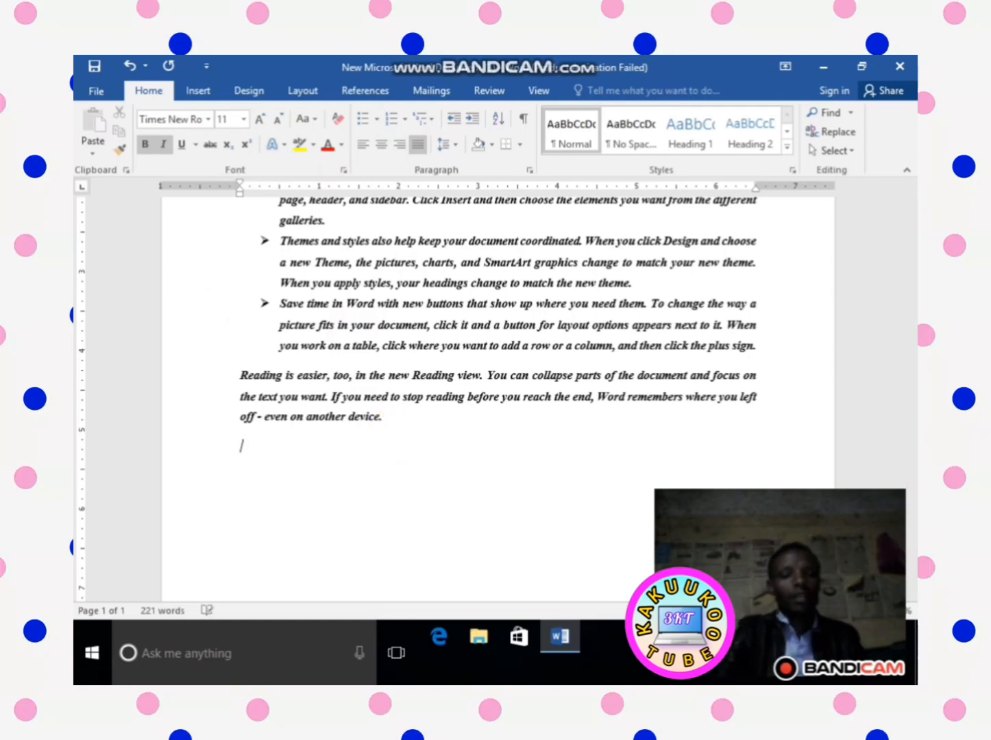
{"action": "type", "text": "1."}
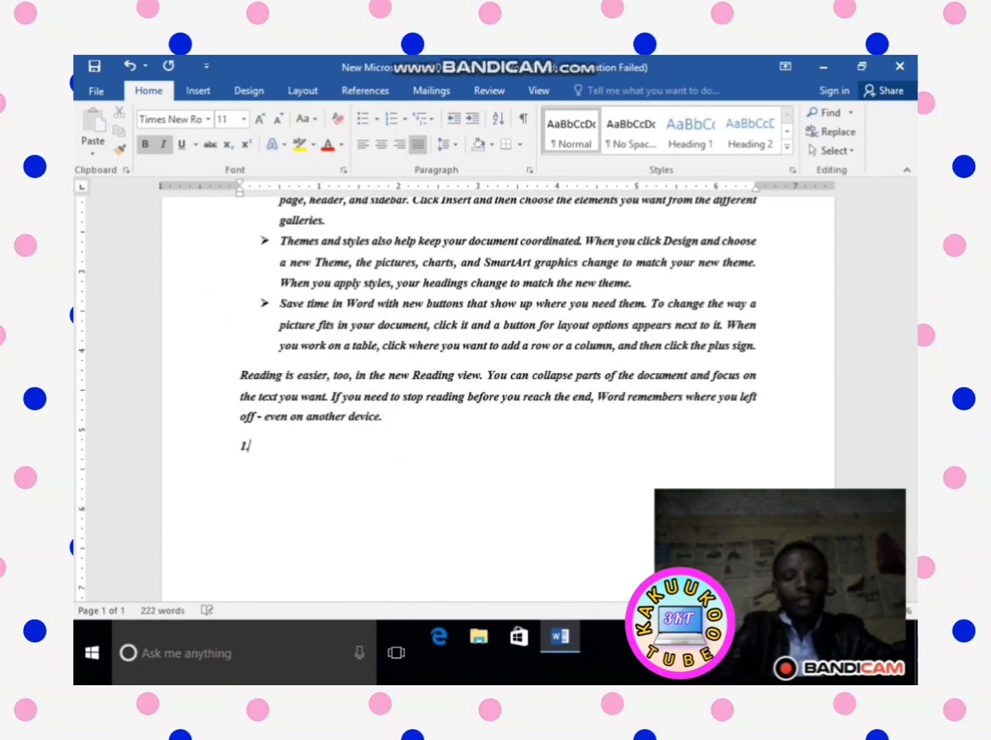
{"action": "type", "text": " ghsjhghjs"}
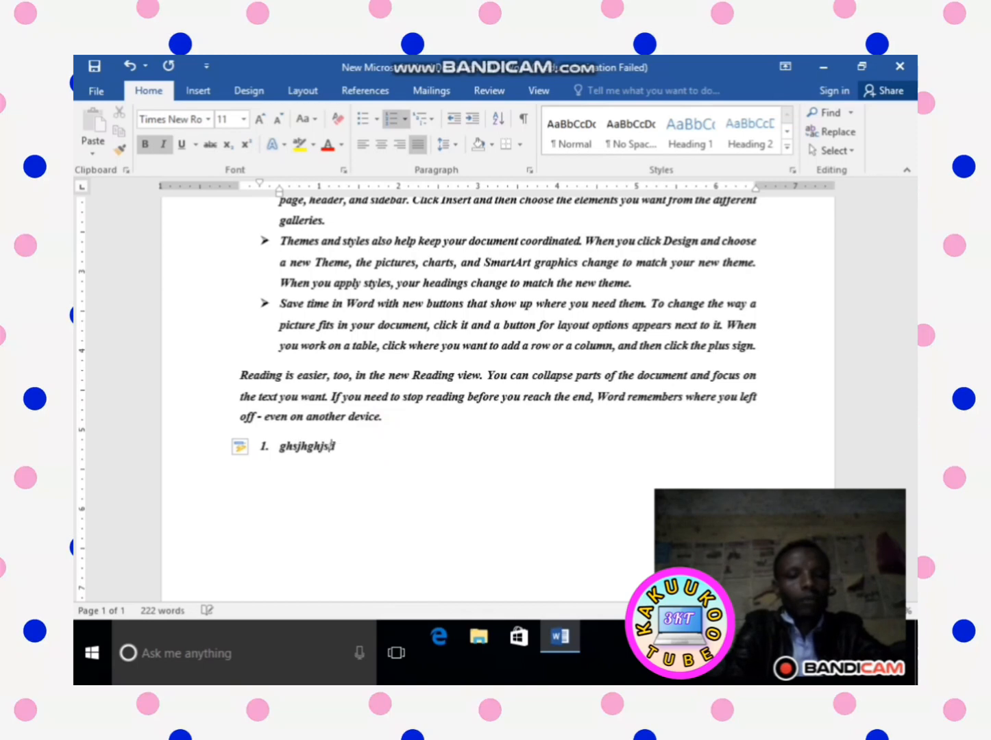
{"action": "type", "text": "dgjkwhjks"}
{"action": "key", "text": "Return"}
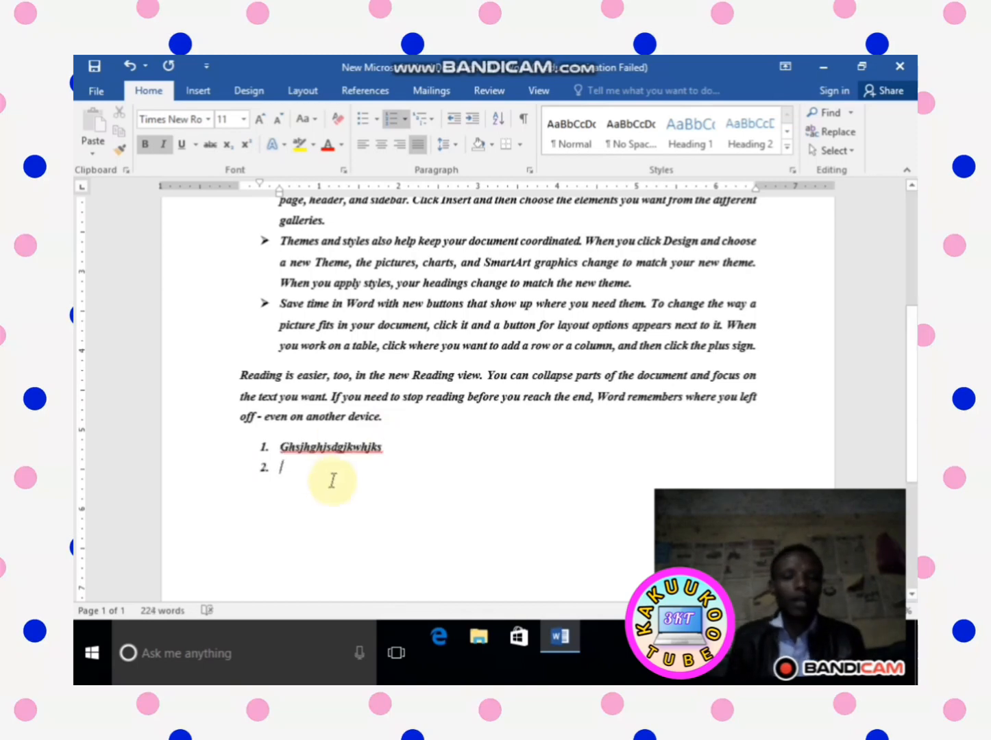
Remove the automatic numbers from the two list lines, keeping them indented
{"action": "left_click", "coordinate": [278, 444]}
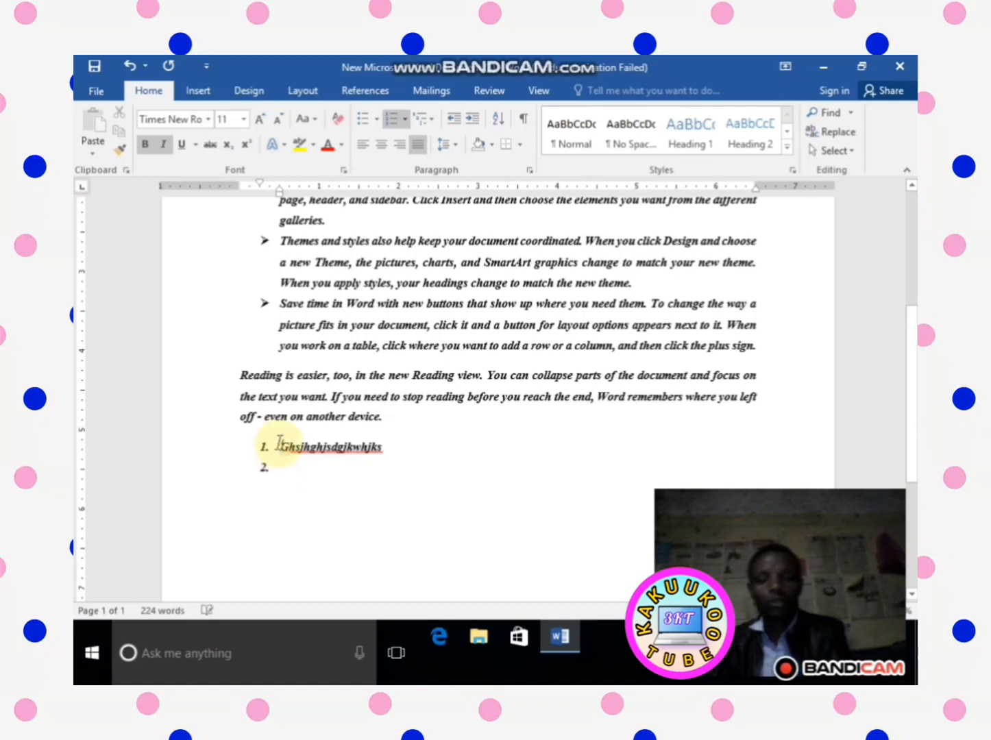
{"action": "key", "text": "BackSpace"}
{"action": "left_click", "coordinate": [279, 468]}
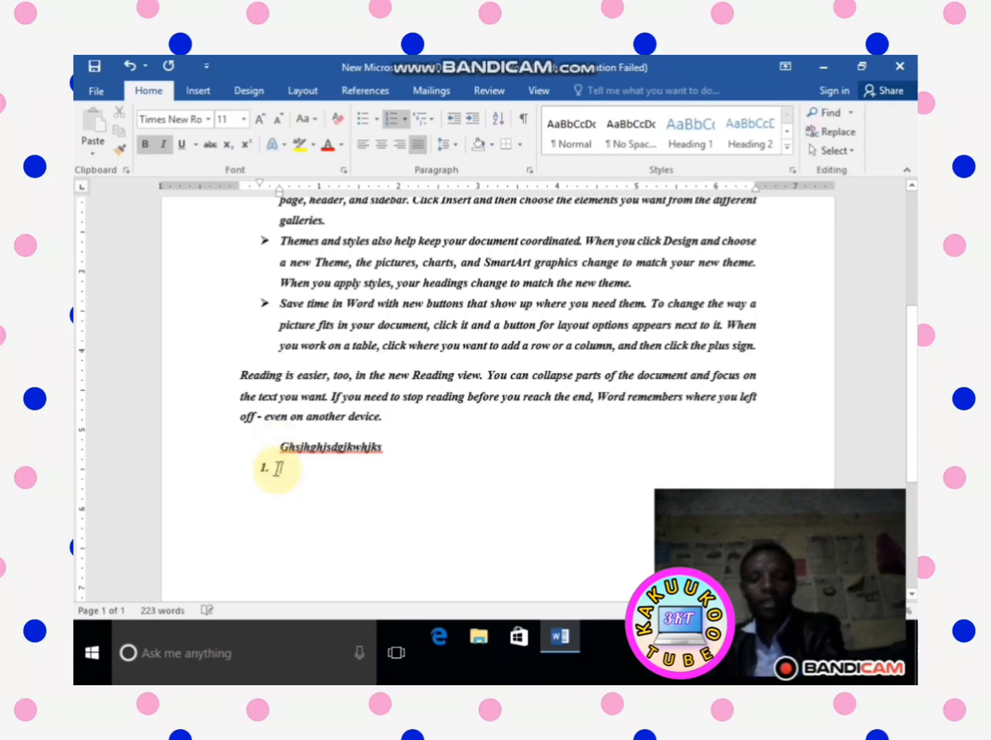
{"action": "key", "text": "BackSpace"}
Enter three indented lines of filler letters under the first one, ending in "dds", "djgt" and "tt"
{"action": "type", "text": "gg"}
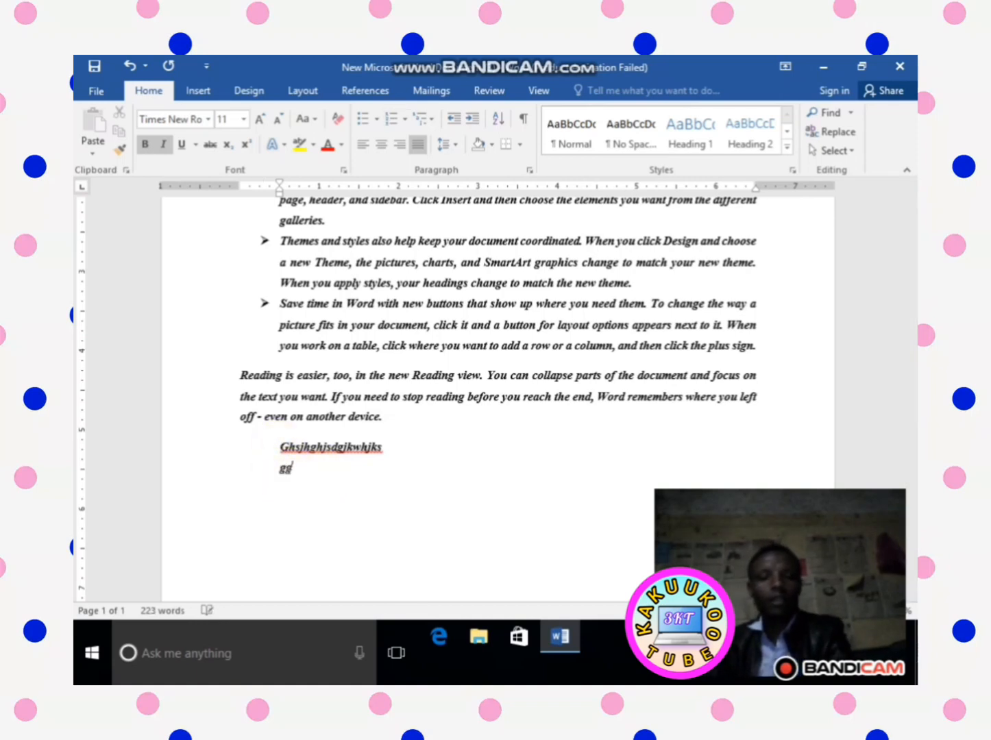
{"action": "type", "text": "ghhhhhhhhhhhhhhhhhhhhhhhhhhhh"}
{"action": "type", "text": "dd"}
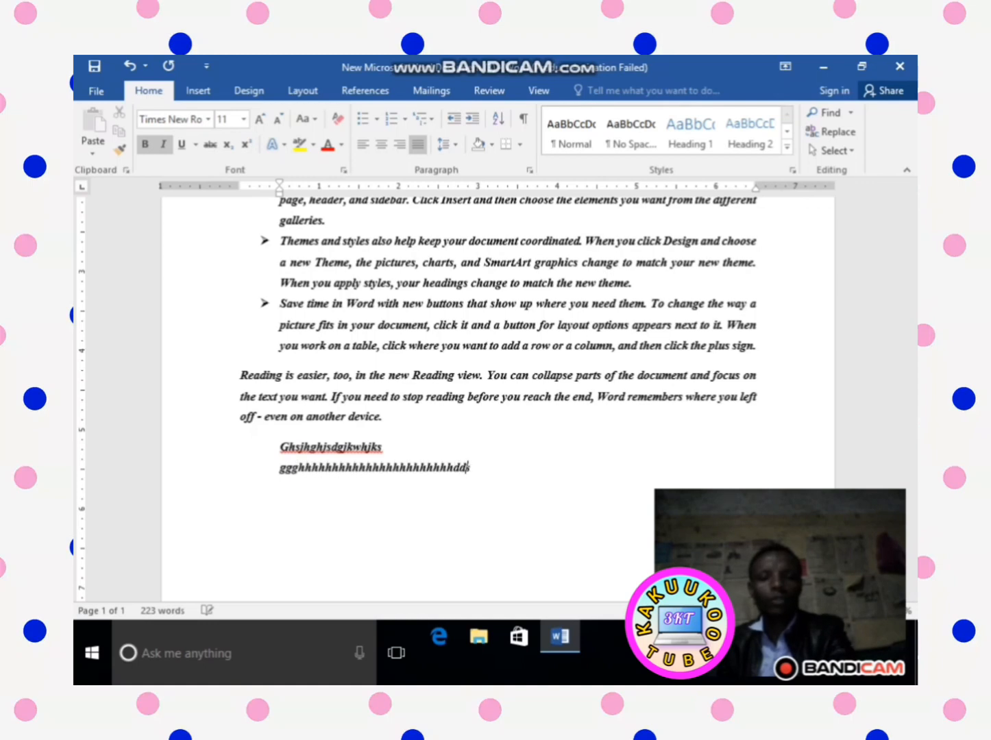
{"action": "type", "text": "s"}
{"action": "key", "text": "Return"}
{"action": "type", "text": "ddddddddddddddddd"}
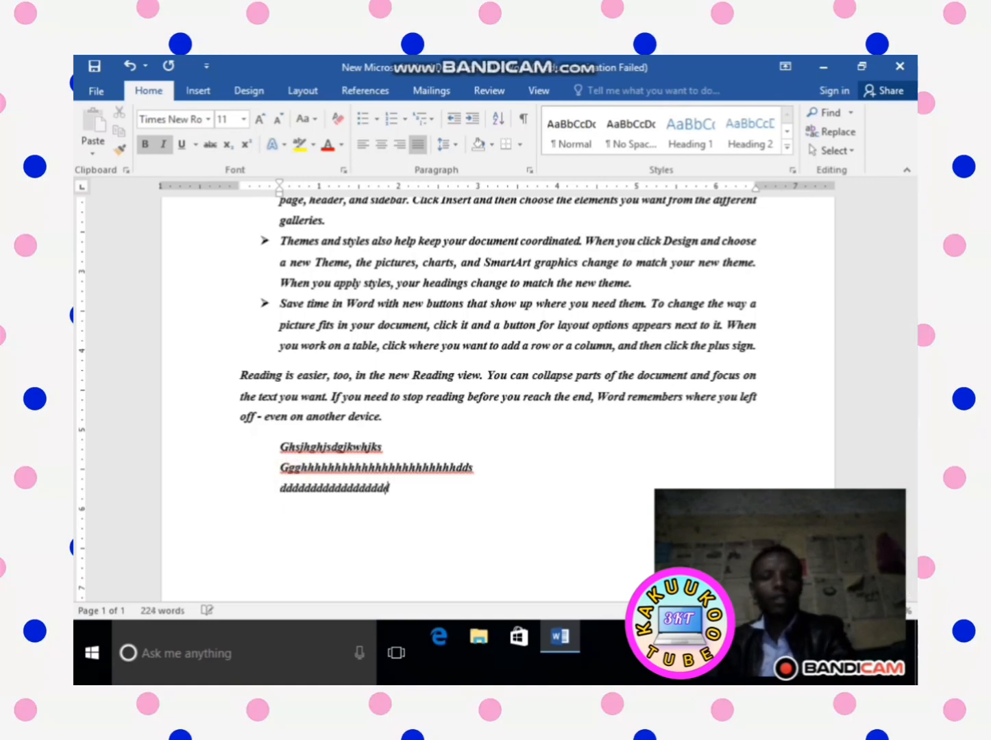
{"action": "type", "text": "dddddddddddddddddddddddddjgt"}
{"action": "key", "text": "Return"}
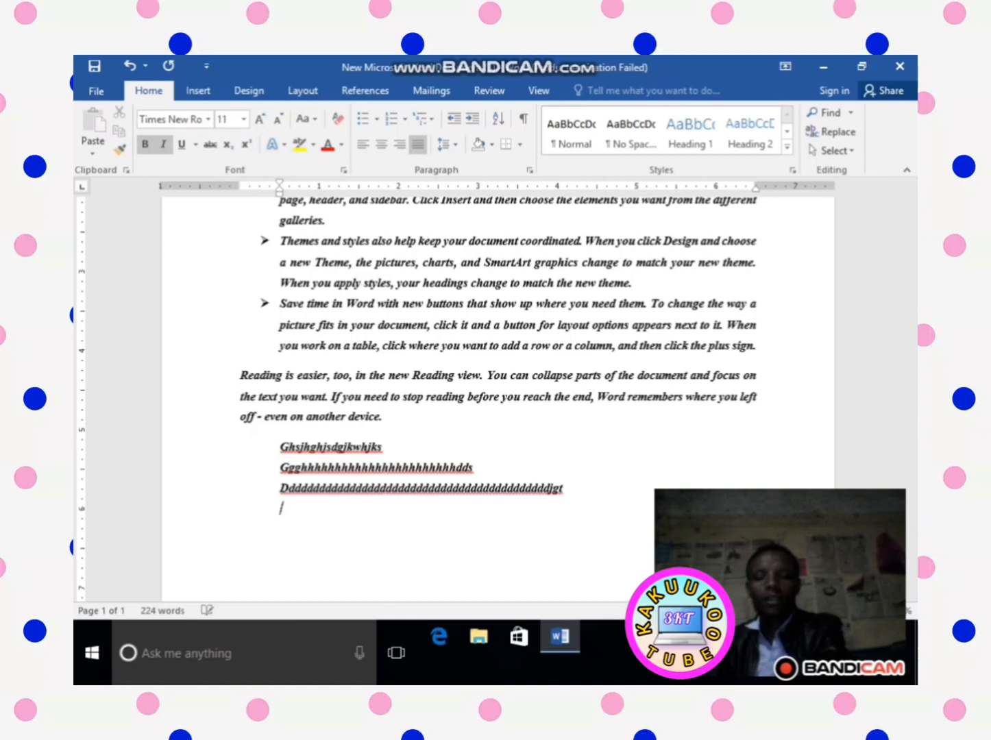
{"action": "type", "text": "dffffffffffft"}
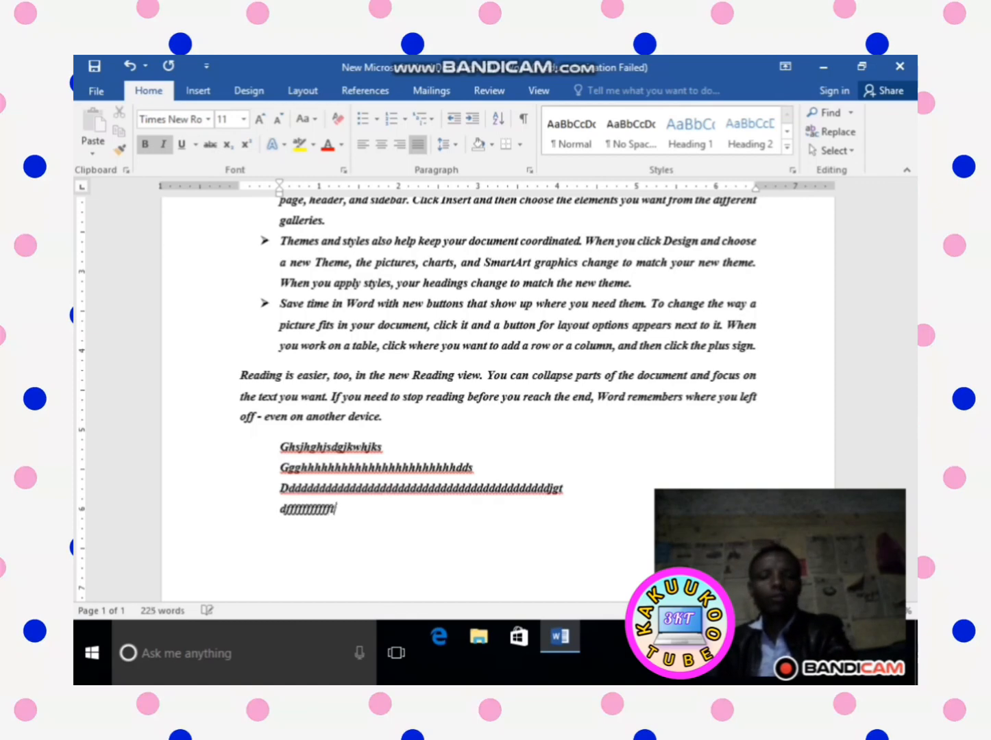
{"action": "type", "text": "t"}
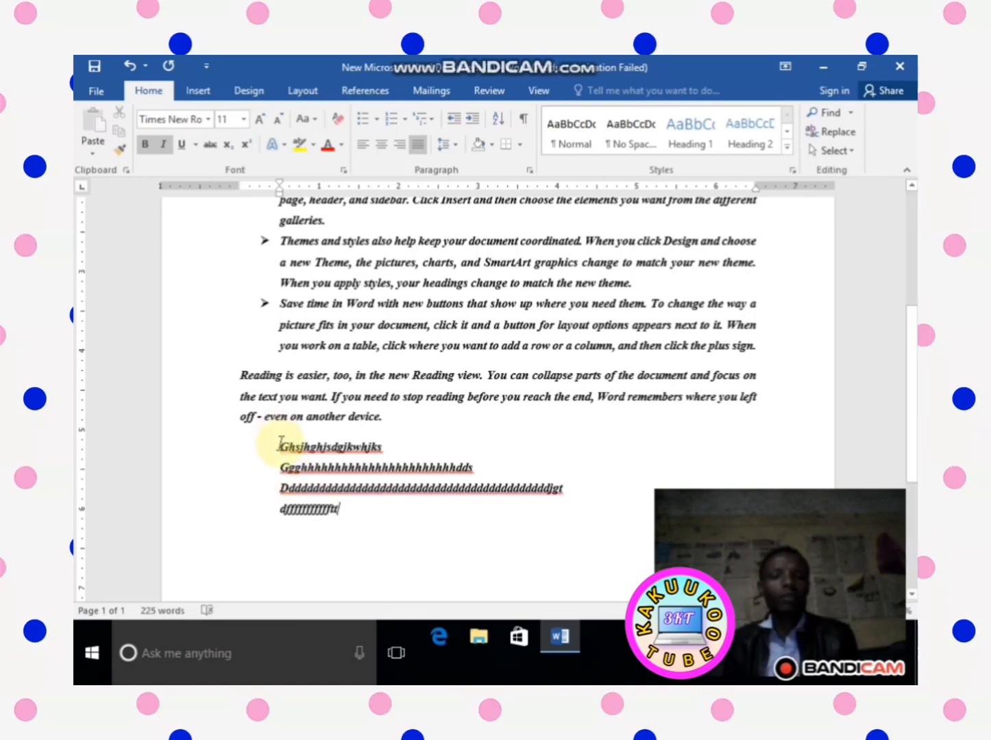
Number the four filler lines with the lettered a. b. c. format
{"action": "left_click_drag", "start_coordinate": [281, 443], "coordinate": [358, 475]}
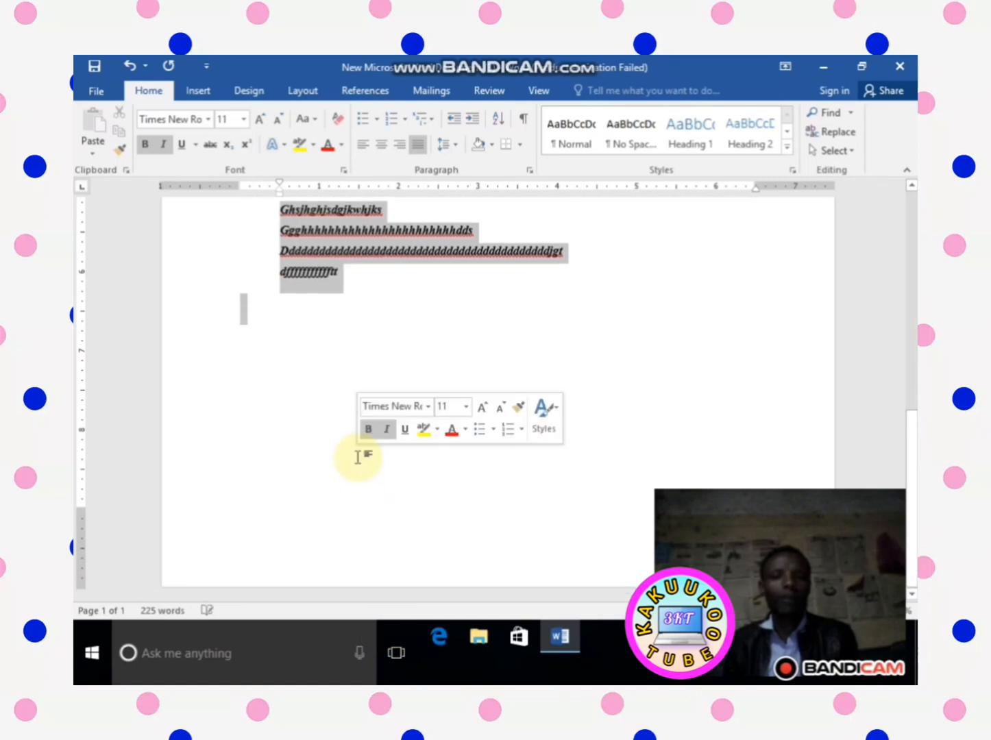
{"action": "left_click", "coordinate": [403, 128]}
{"action": "left_click", "coordinate": [471, 193]}
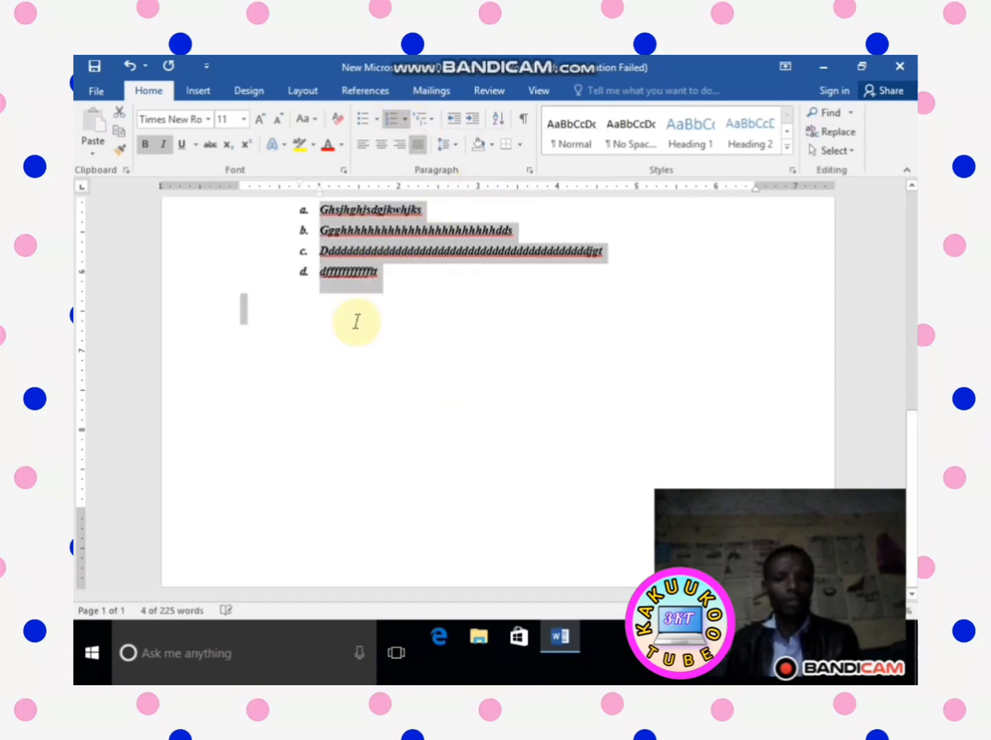
Turn the numbering of the four filler lines off and reapply the a. b. c. format
{"action": "left_click", "coordinate": [404, 127]}
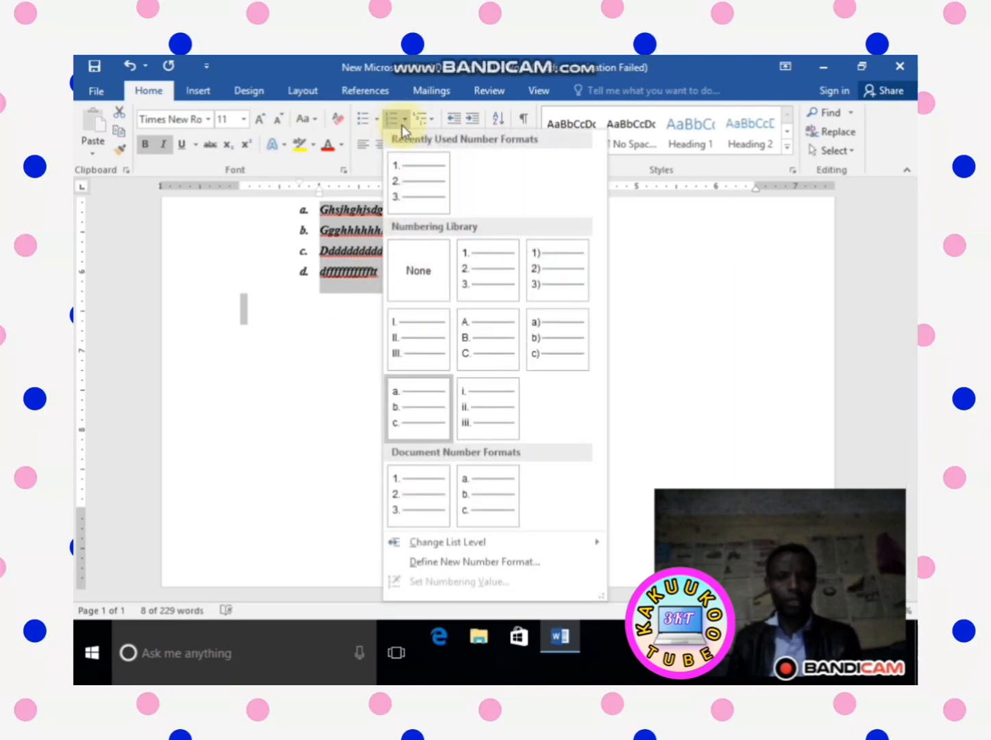
{"action": "left_click", "coordinate": [399, 182]}
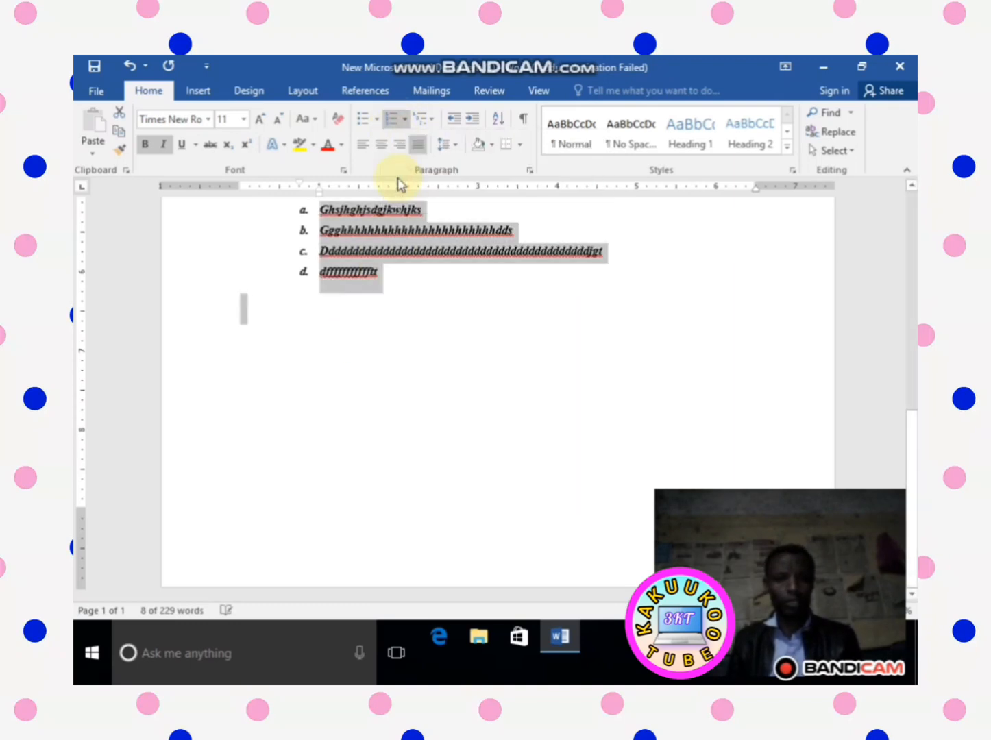
{"action": "left_click", "coordinate": [401, 121]}
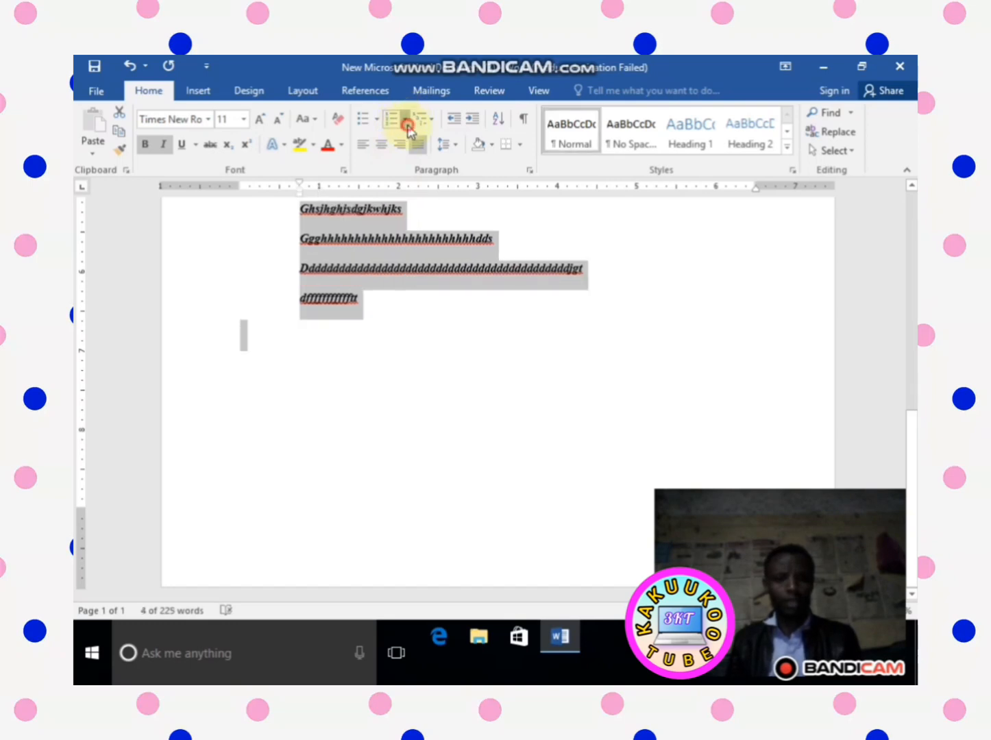
{"action": "left_click", "coordinate": [407, 123]}
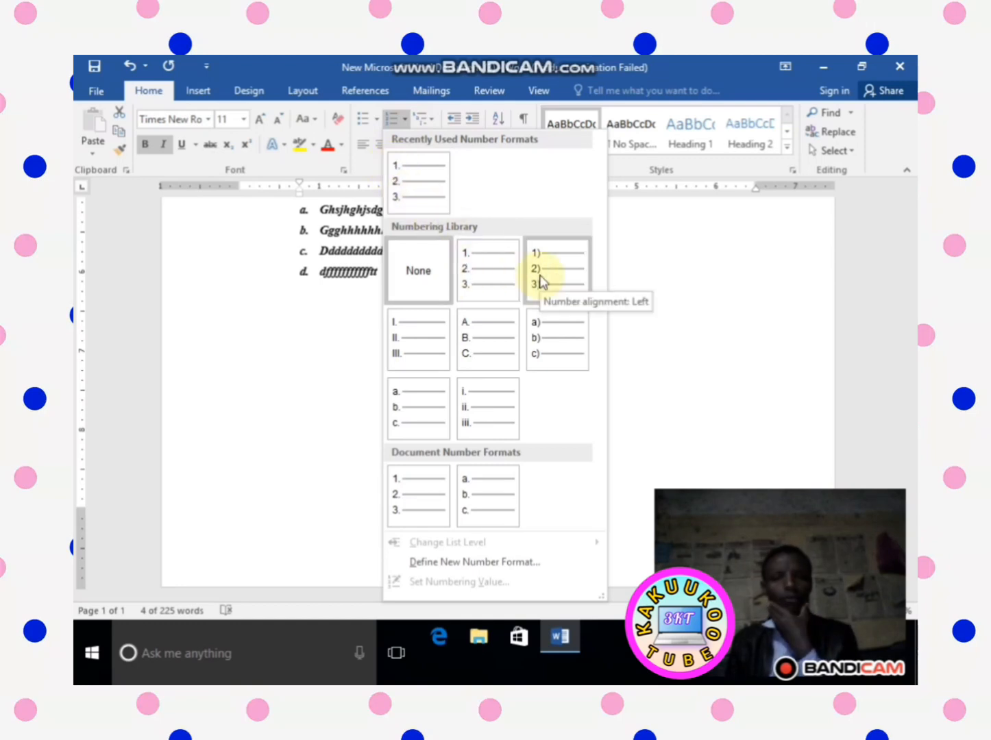
{"action": "left_click", "coordinate": [554, 332]}
{"action": "scroll", "coordinate": [483, 354], "scroll_direction": "up", "scroll_amount": 3}
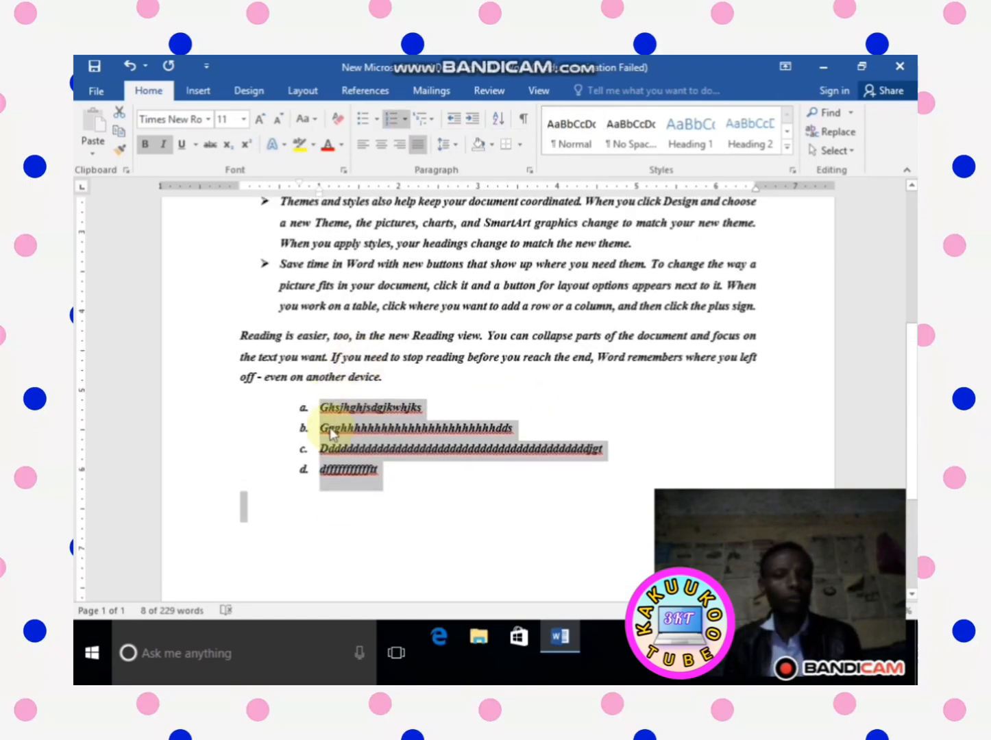
End the lettered list after item d with an unnumbered blank line at the page margin
{"action": "left_click", "coordinate": [383, 481]}
{"action": "key", "text": "Return"}
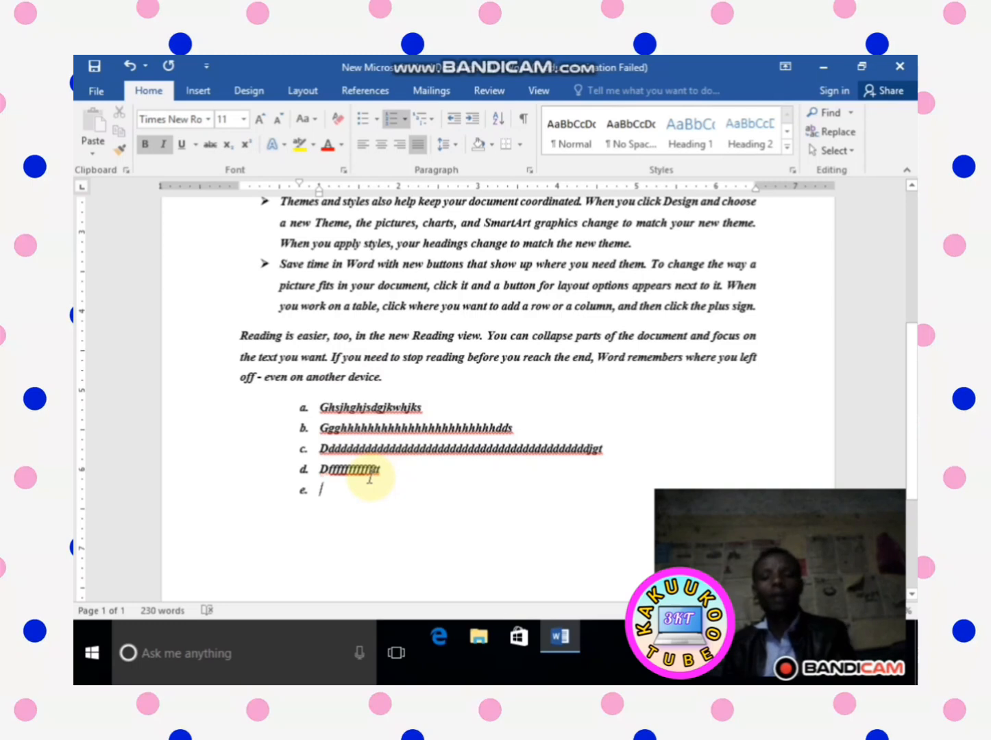
{"action": "key", "text": "BackSpace"}
{"action": "key", "text": "BackSpace"}
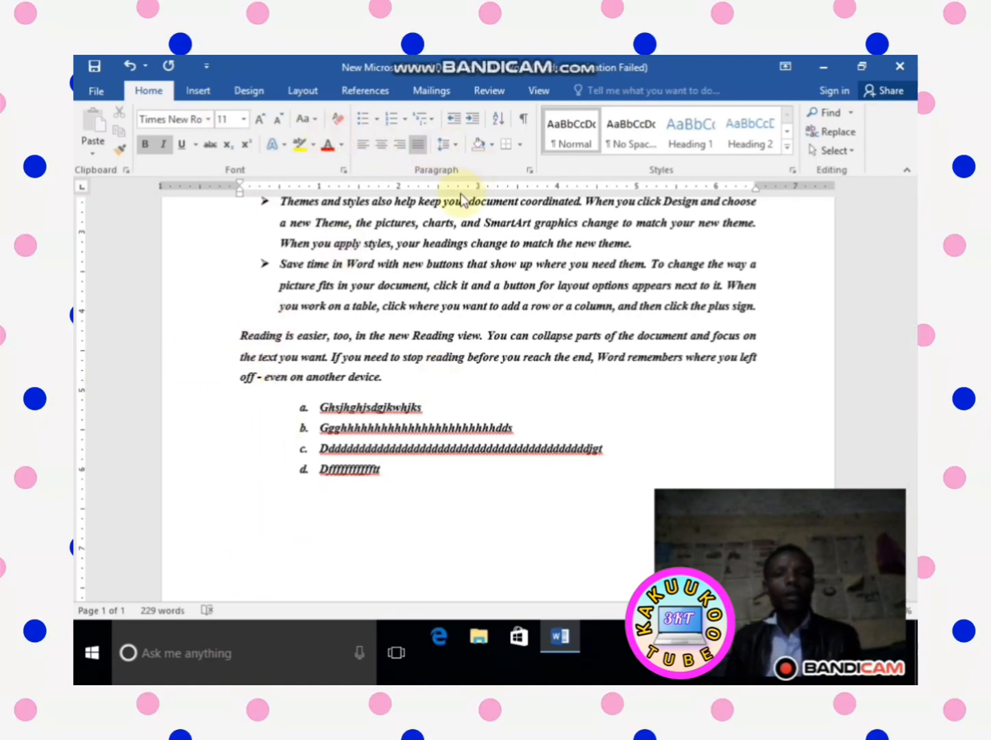
Select the text of the three bulleted paragraphs and preview paragraph shading colours on it, including green
{"action": "left_click", "coordinate": [432, 243]}
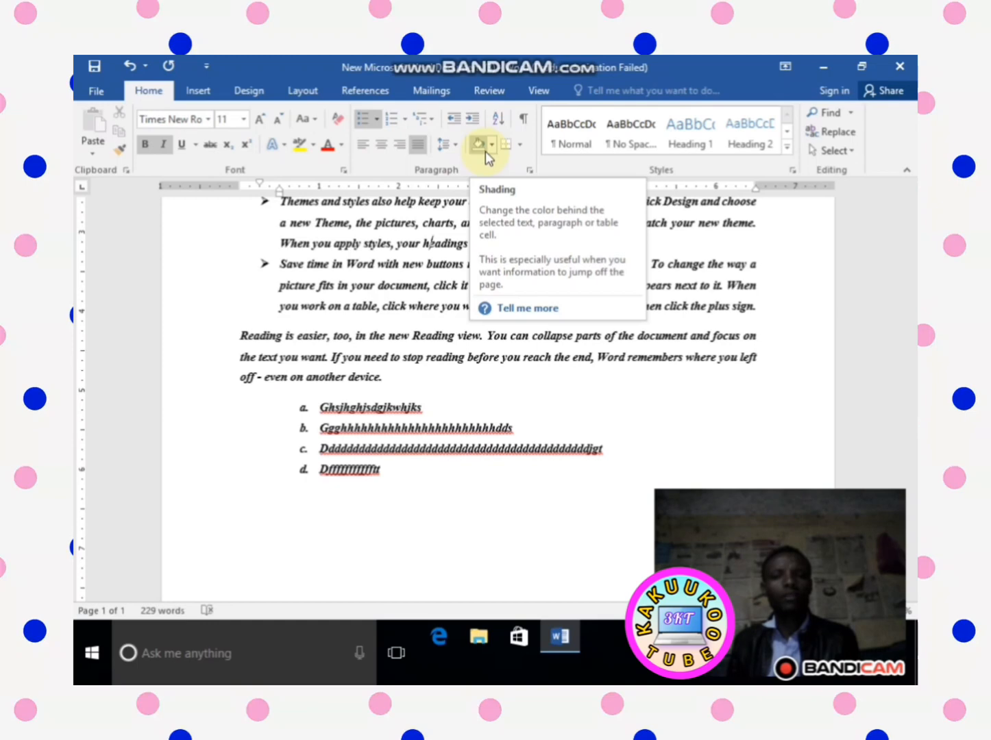
{"action": "scroll", "coordinate": [321, 248], "scroll_direction": "up", "scroll_amount": 3}
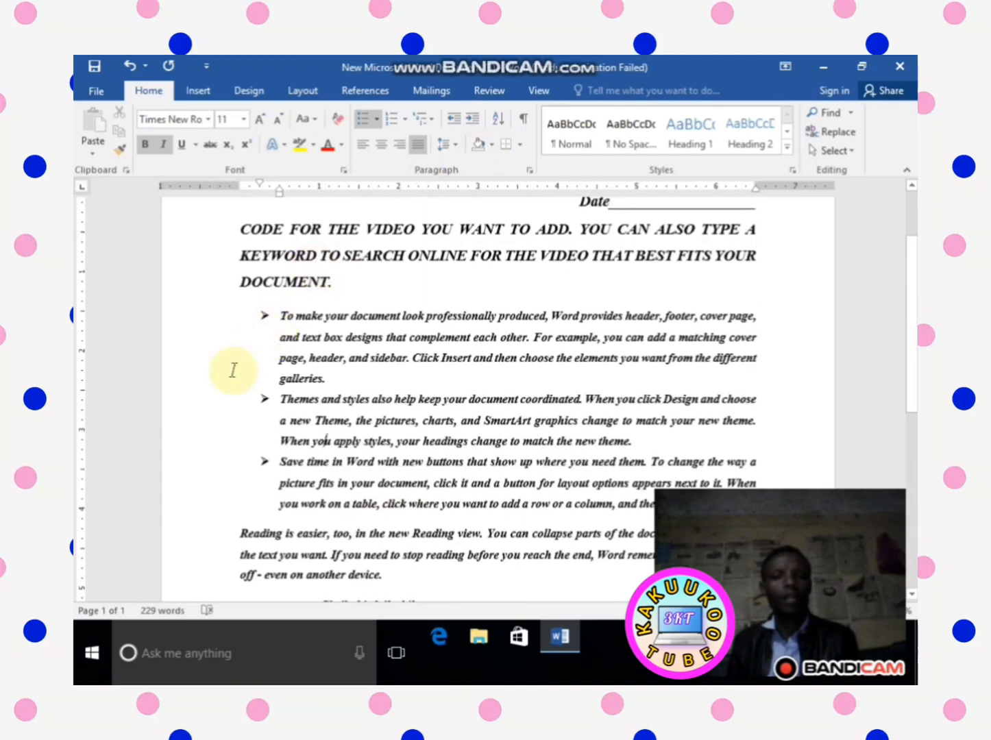
{"action": "left_click_drag", "start_coordinate": [281, 318], "coordinate": [581, 526]}
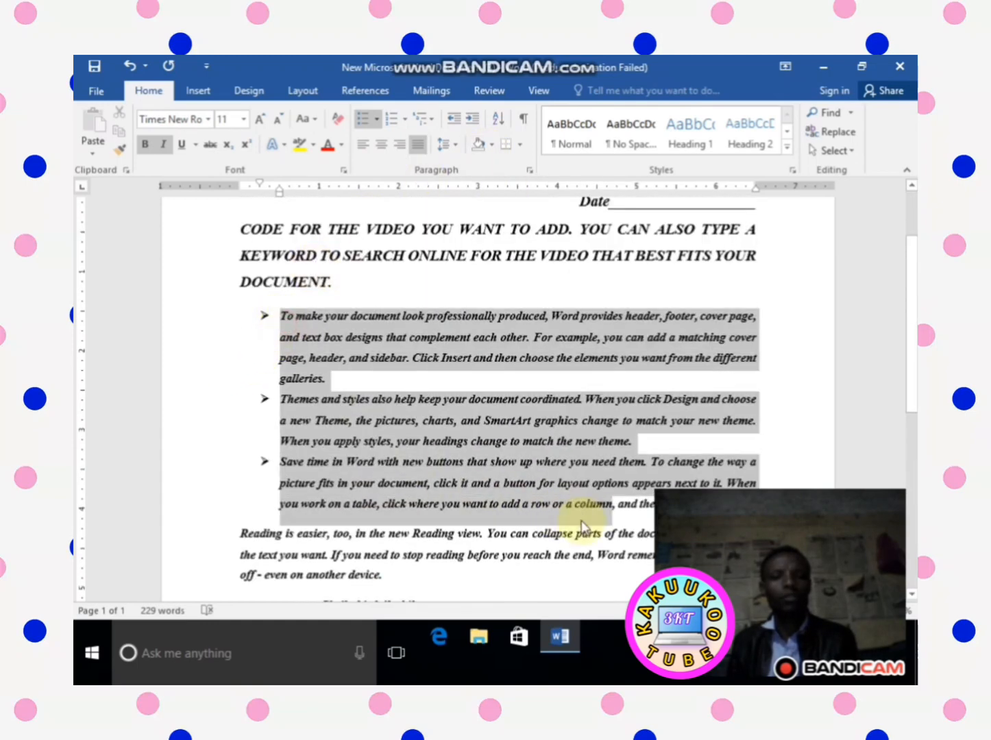
{"action": "left_click", "coordinate": [492, 144]}
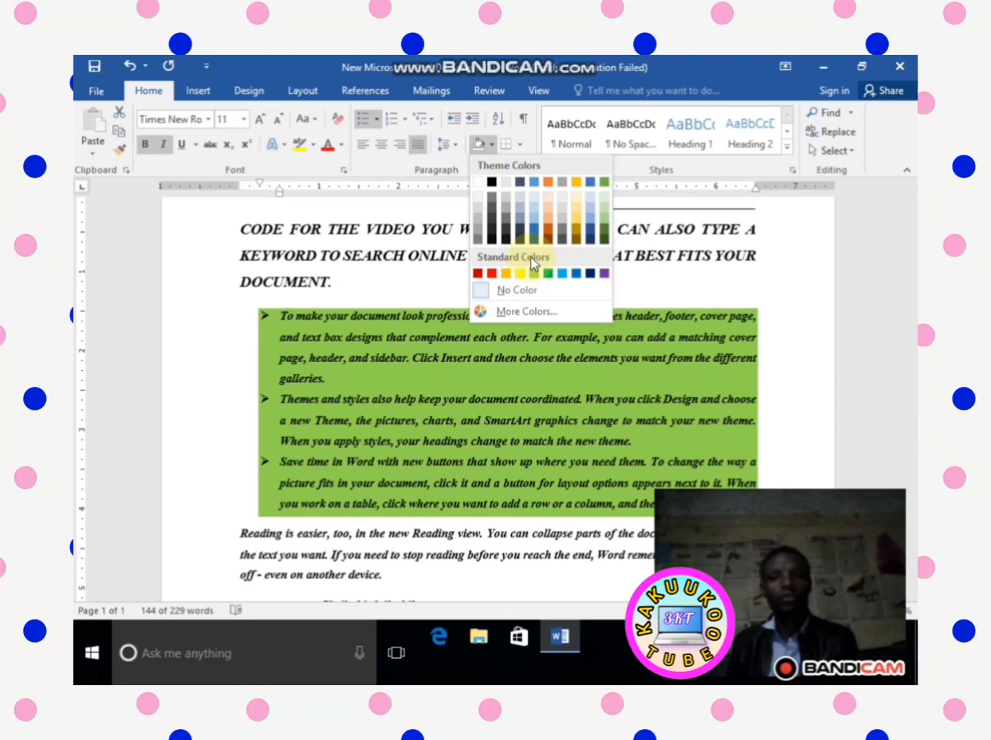
{"action": "key", "text": "Escape"}
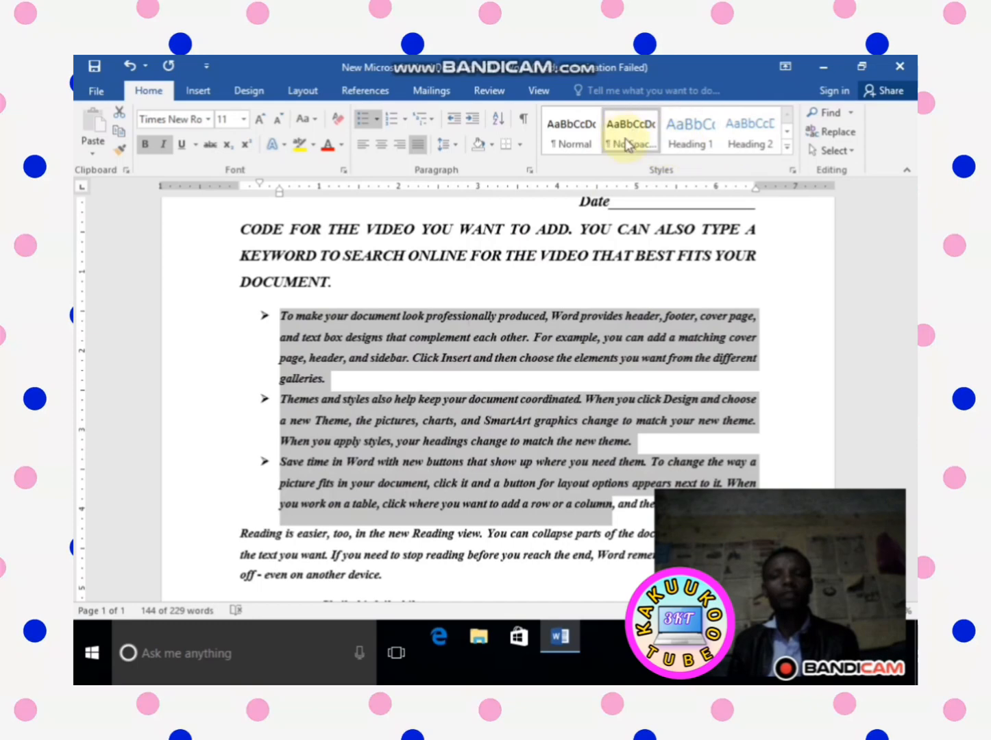
Try the Normal and No Spacing styles on the three selected paragraphs, and set them to Heading 1
{"action": "left_click", "coordinate": [577, 148]}
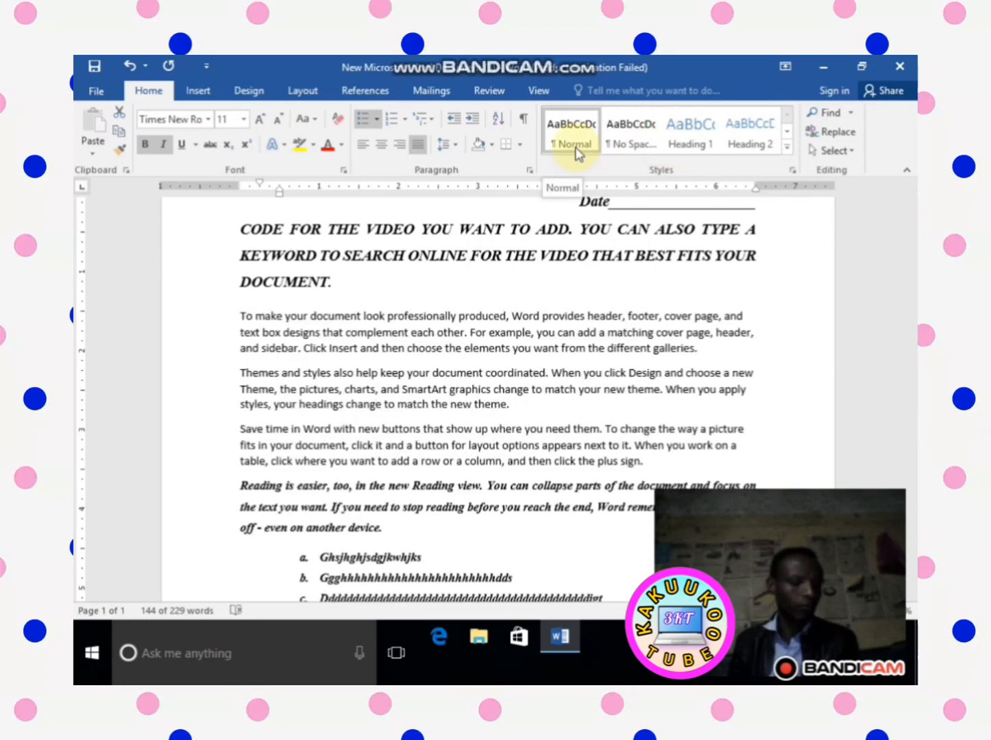
{"action": "left_click", "coordinate": [630, 140]}
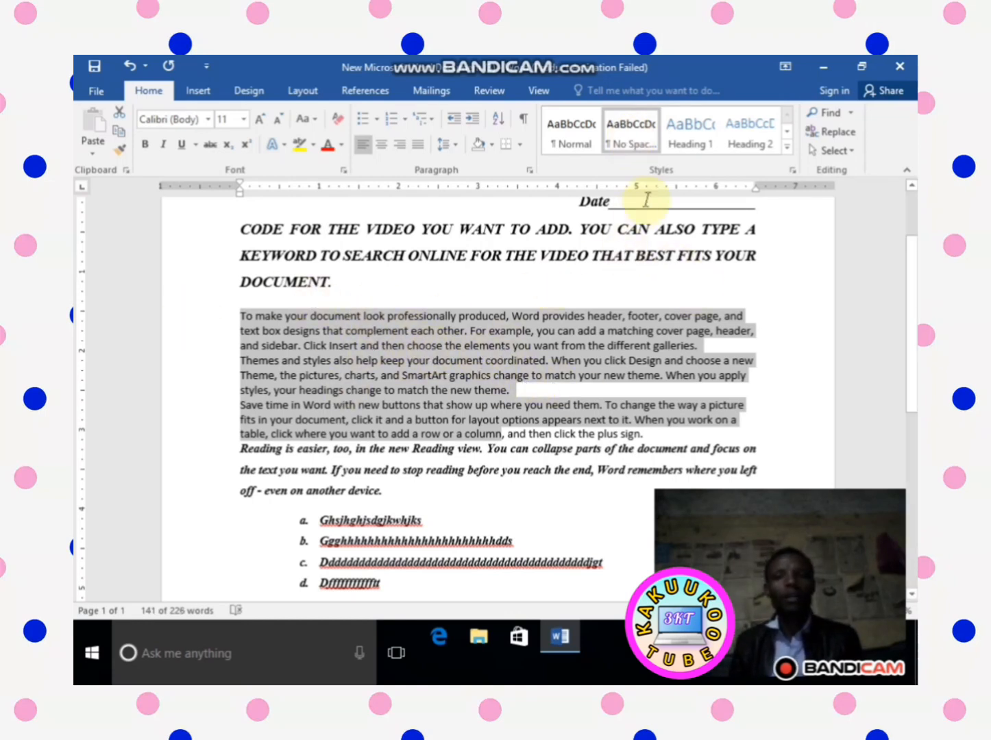
{"action": "left_click", "coordinate": [691, 137]}
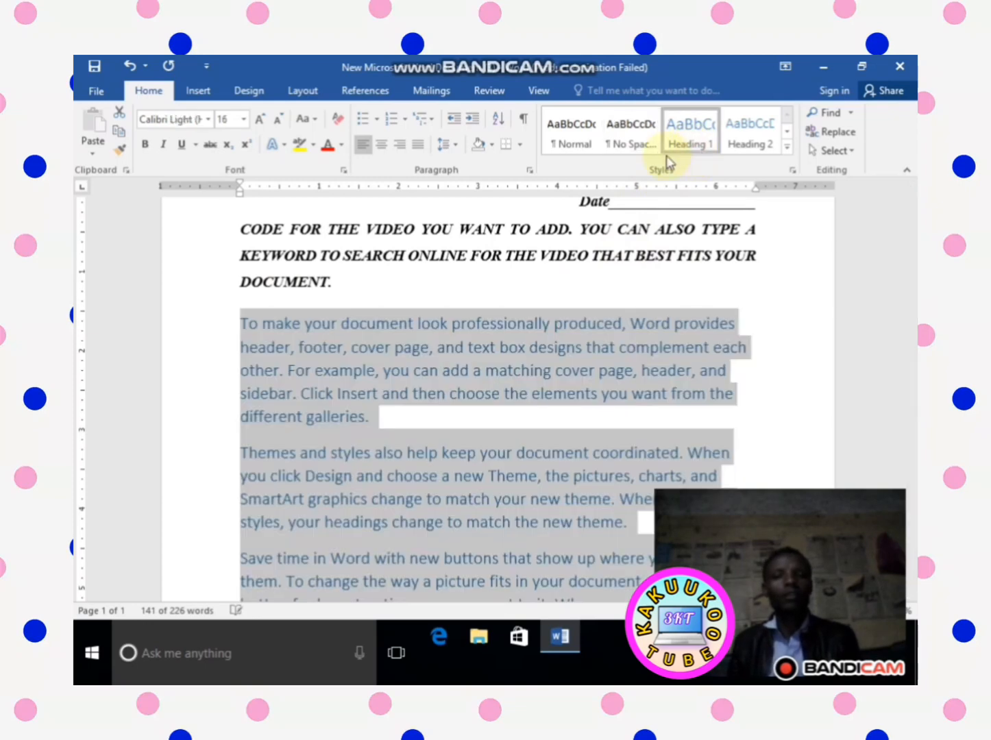